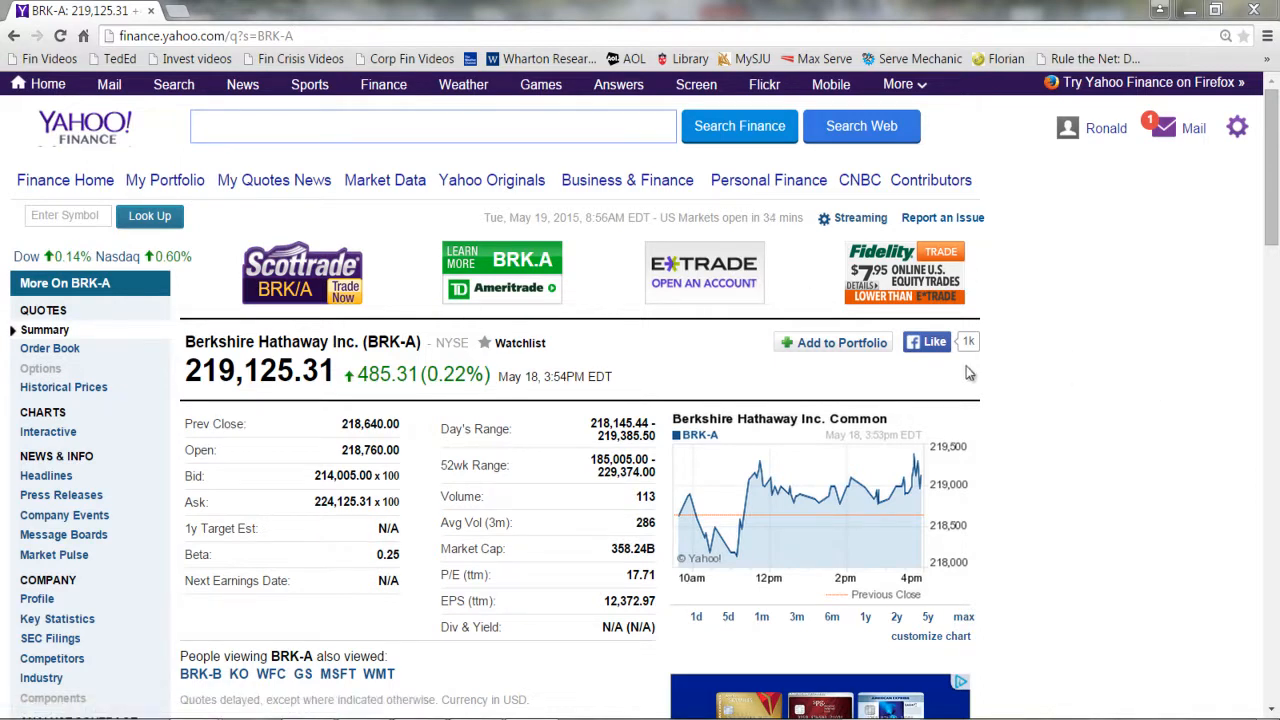
Open Berkshire Hathaway's historical prices and set them to monthly with a start date of Dec 31, 2012.
{"action": "left_click", "coordinate": [72, 388]}
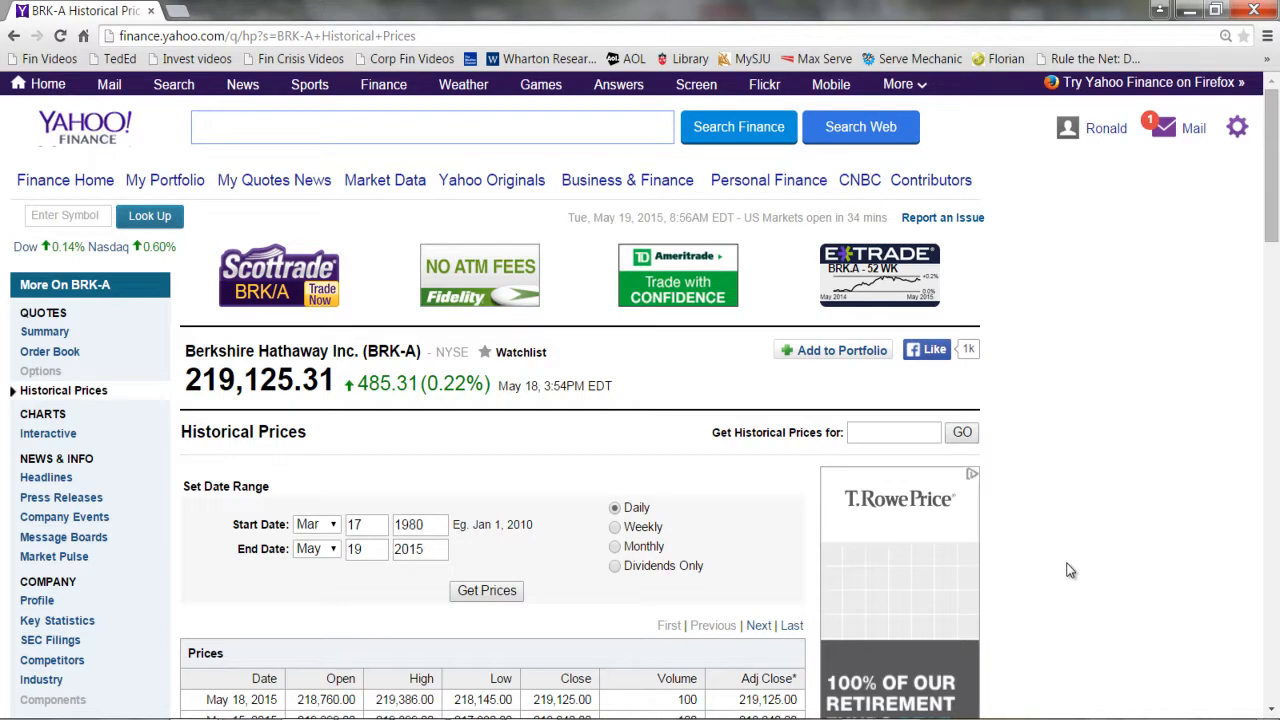
{"action": "left_click", "coordinate": [616, 547]}
{"action": "left_click", "coordinate": [329, 530]}
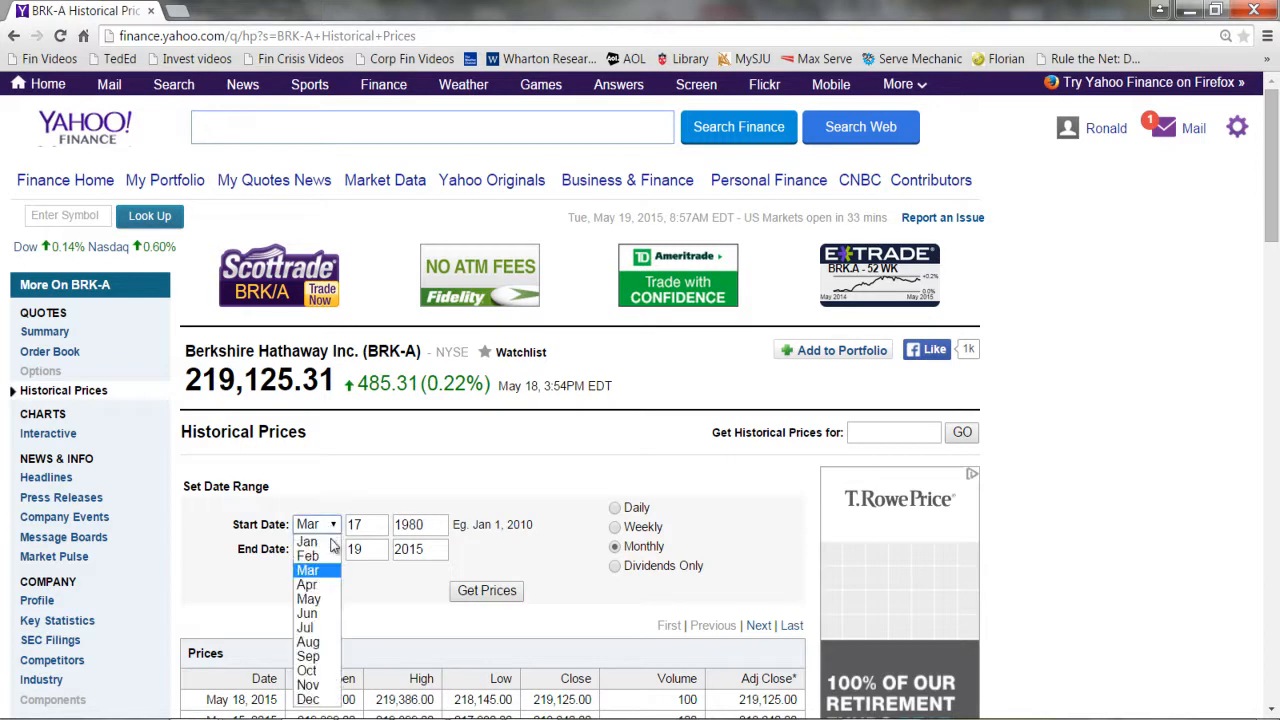
{"action": "left_click", "coordinate": [305, 700]}
{"action": "left_click", "coordinate": [372, 530]}
{"action": "key", "text": "BackSpace"}
{"action": "key", "text": "BackSpace"}
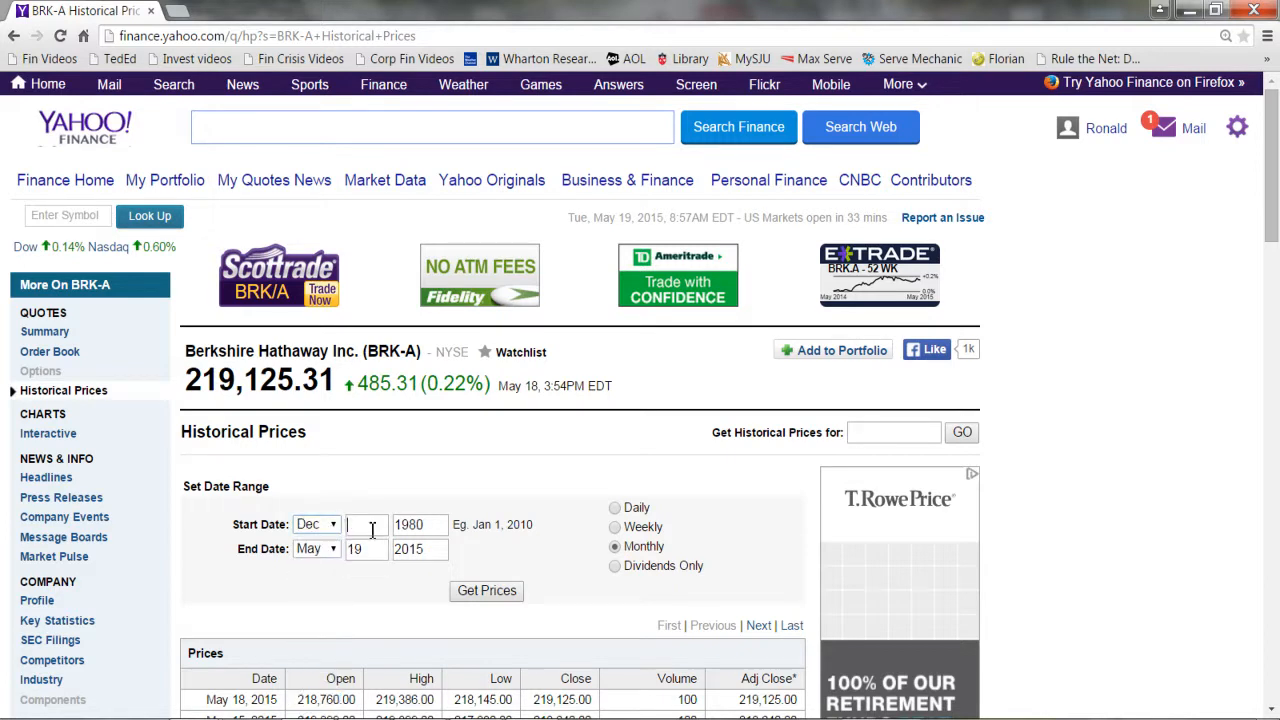
{"action": "type", "text": "31"}
{"action": "left_click", "coordinate": [429, 524]}
{"action": "key", "text": "BackSpace"}
{"action": "key", "text": "BackSpace"}
{"action": "key", "text": "BackSpace"}
{"action": "key", "text": "BackSpace"}
{"action": "type", "text": "2012"}
Set the end date to Dec 31, 2014 and retrieve the prices for that range.
{"action": "left_click", "coordinate": [325, 550]}
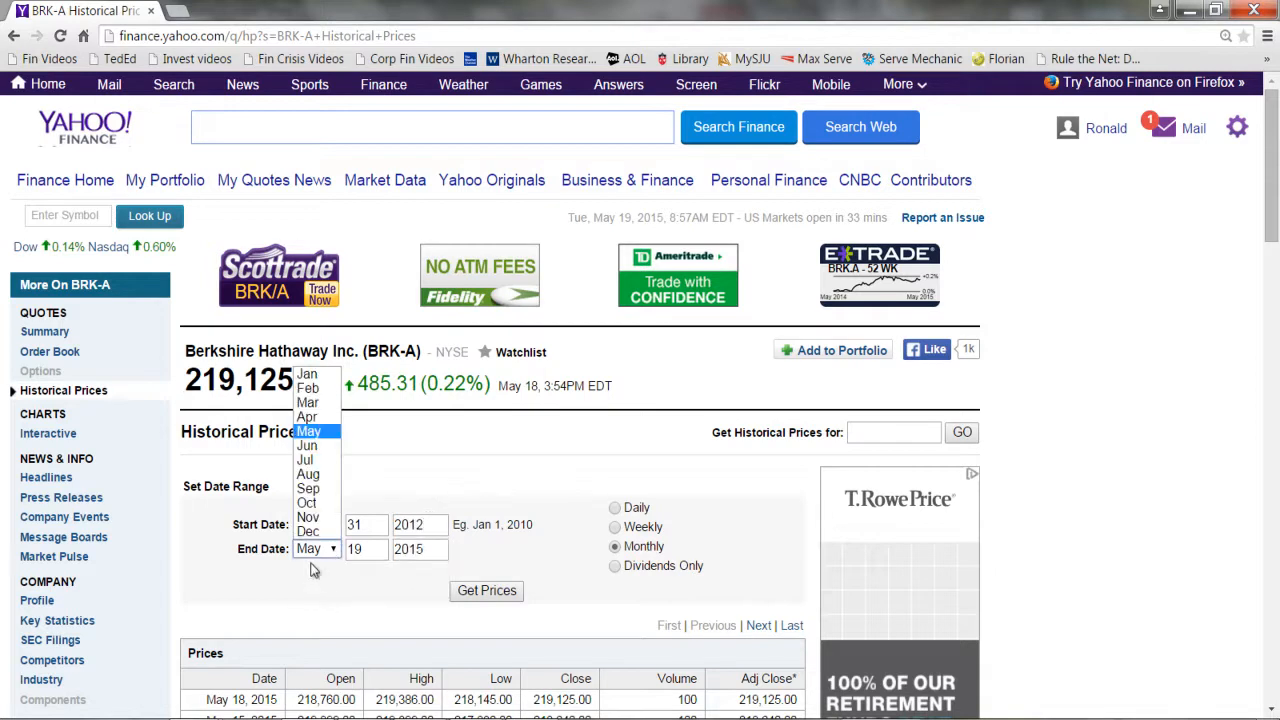
{"action": "left_click", "coordinate": [316, 532]}
{"action": "left_click", "coordinate": [369, 557]}
{"action": "key", "text": "BackSpace"}
{"action": "key", "text": "BackSpace"}
{"action": "type", "text": "31"}
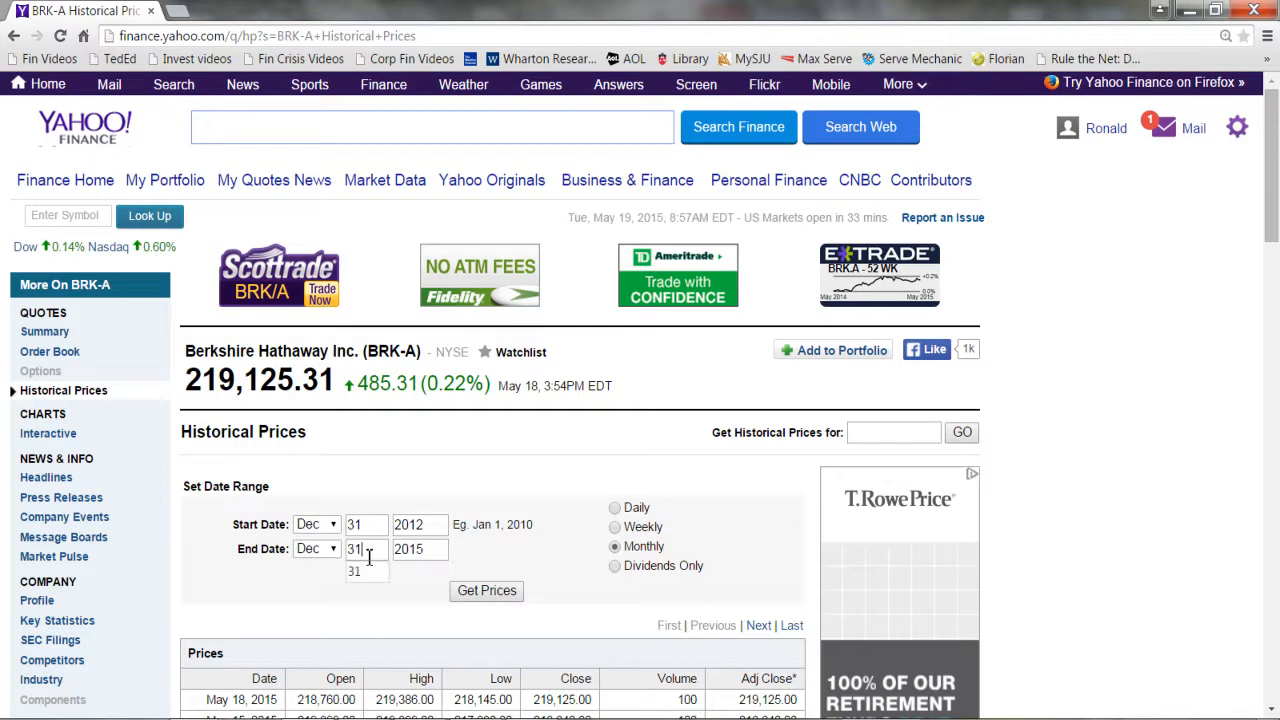
{"action": "left_click", "coordinate": [426, 548]}
{"action": "key", "text": "BackSpace"}
{"action": "type", "text": "4"}
{"action": "left_click", "coordinate": [484, 591]}
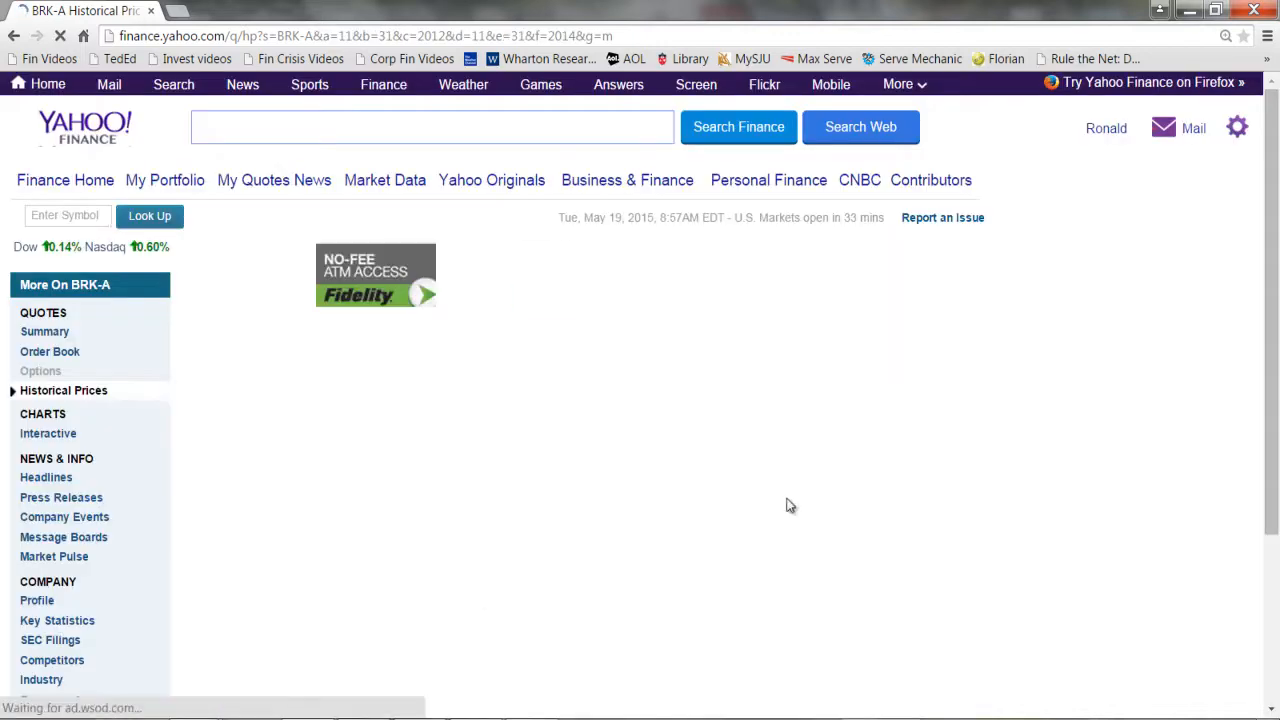
Download the monthly price table as a spreadsheet and open the downloaded CSV file in Excel.
{"action": "scroll", "coordinate": [1250, 380], "scroll_direction": "down", "scroll_amount": 3}
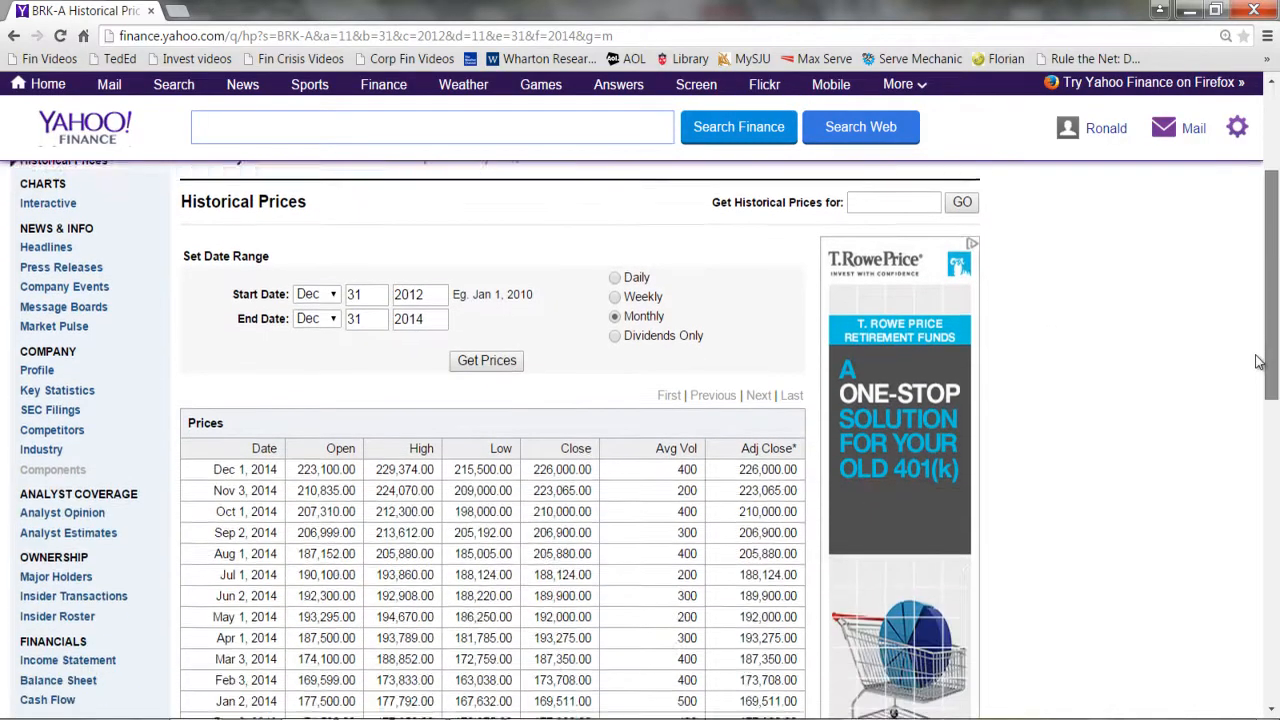
{"action": "left_click_drag", "start_coordinate": [1256, 364], "coordinate": [1254, 372]}
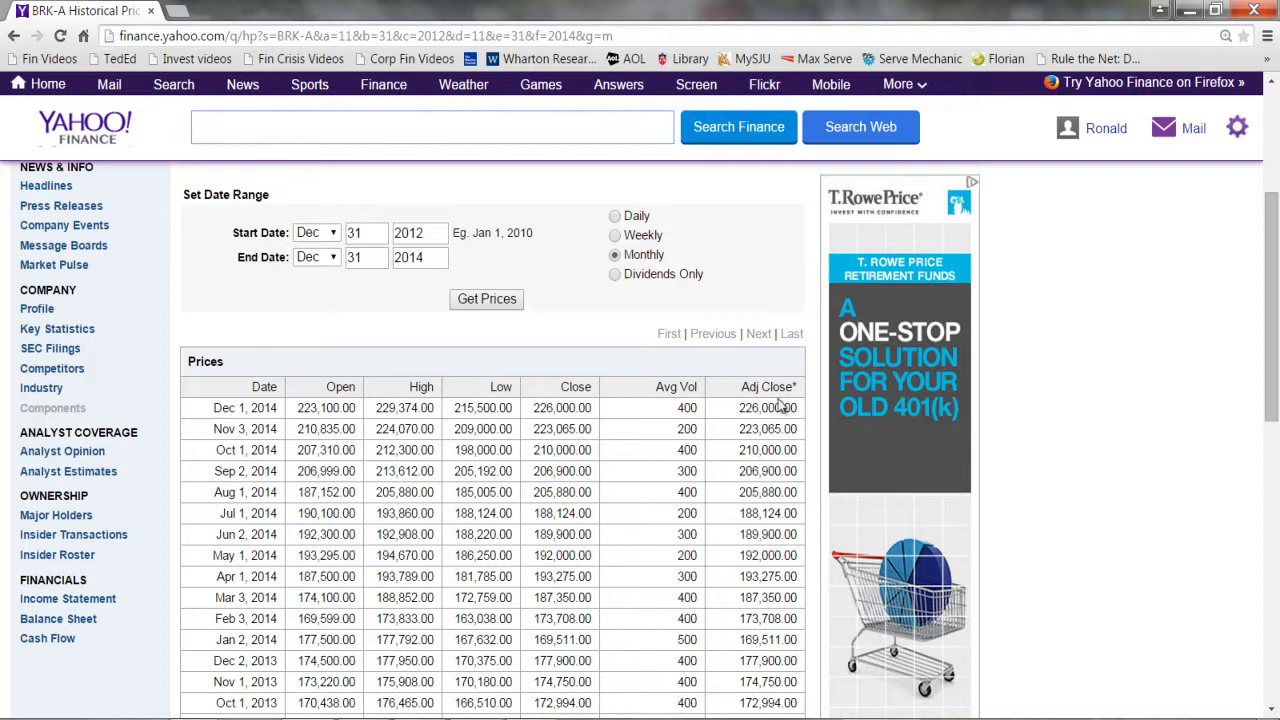
{"action": "left_click_drag", "start_coordinate": [1278, 285], "coordinate": [1257, 420]}
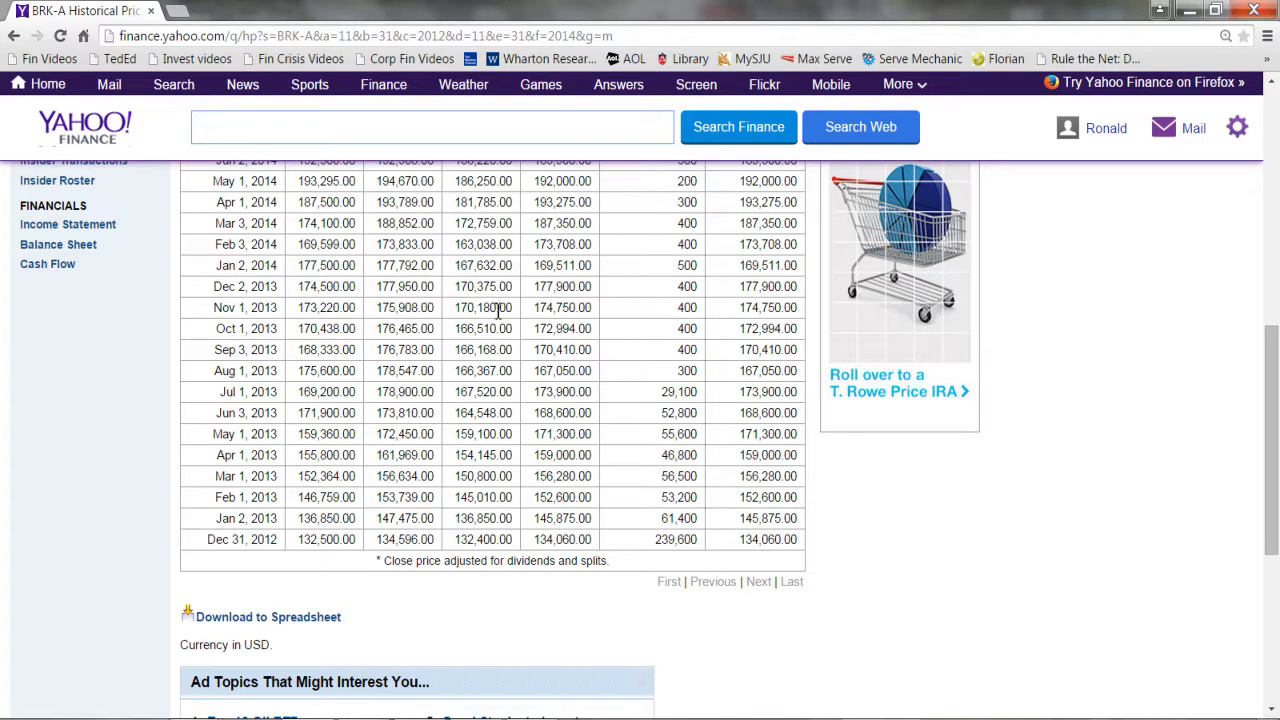
{"action": "left_click", "coordinate": [262, 621]}
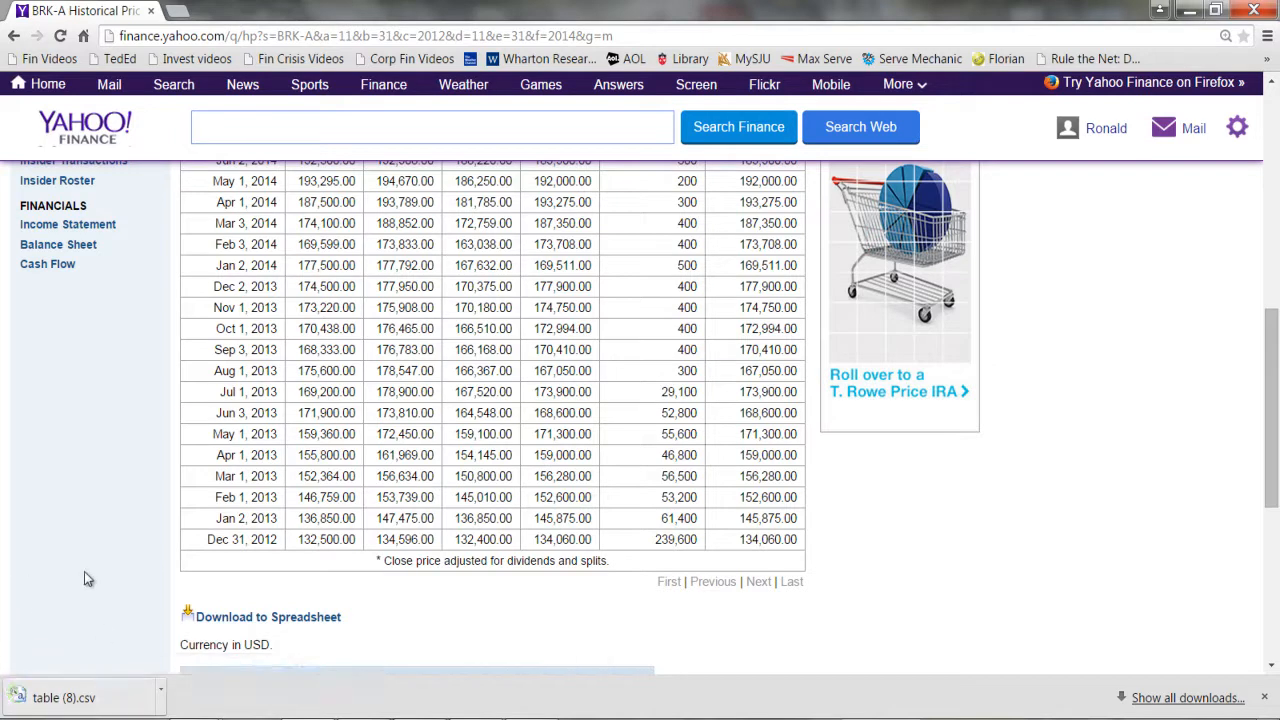
{"action": "left_click", "coordinate": [88, 697]}
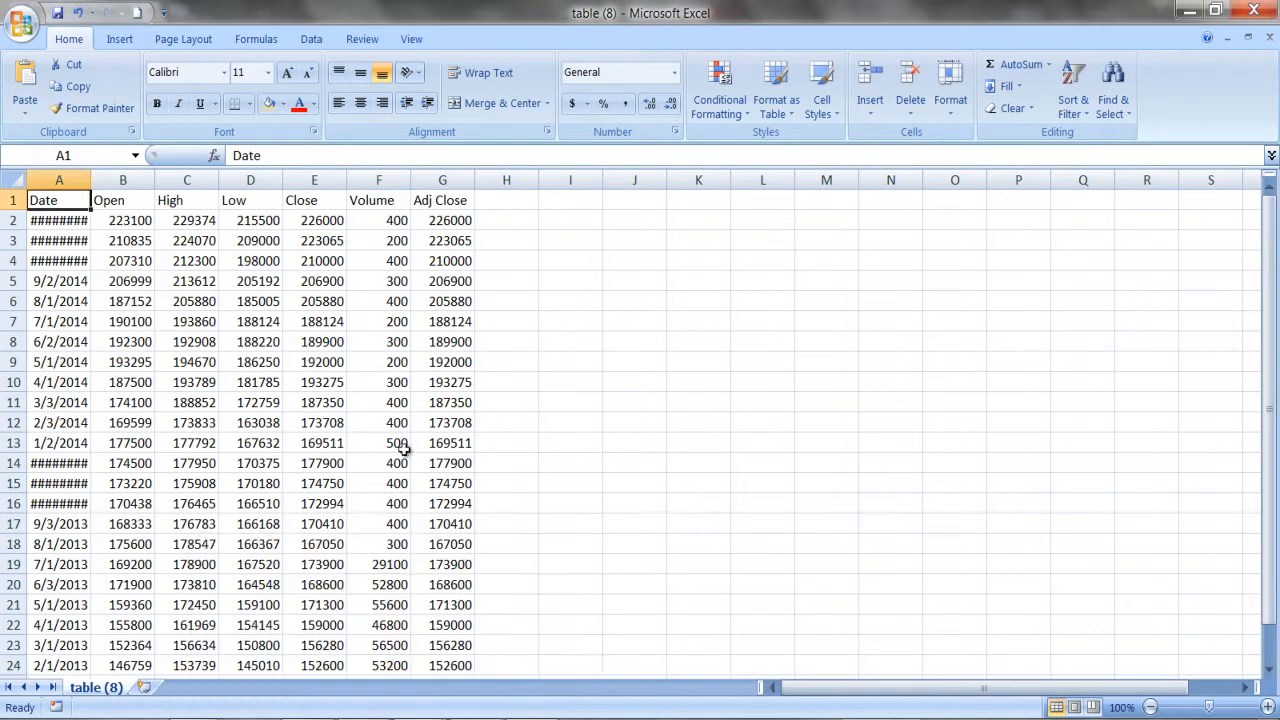
Widen the Date column to fit its dates and delete the Open, High, Low, Close and Volume columns.
{"action": "double_click", "coordinate": [90, 179]}
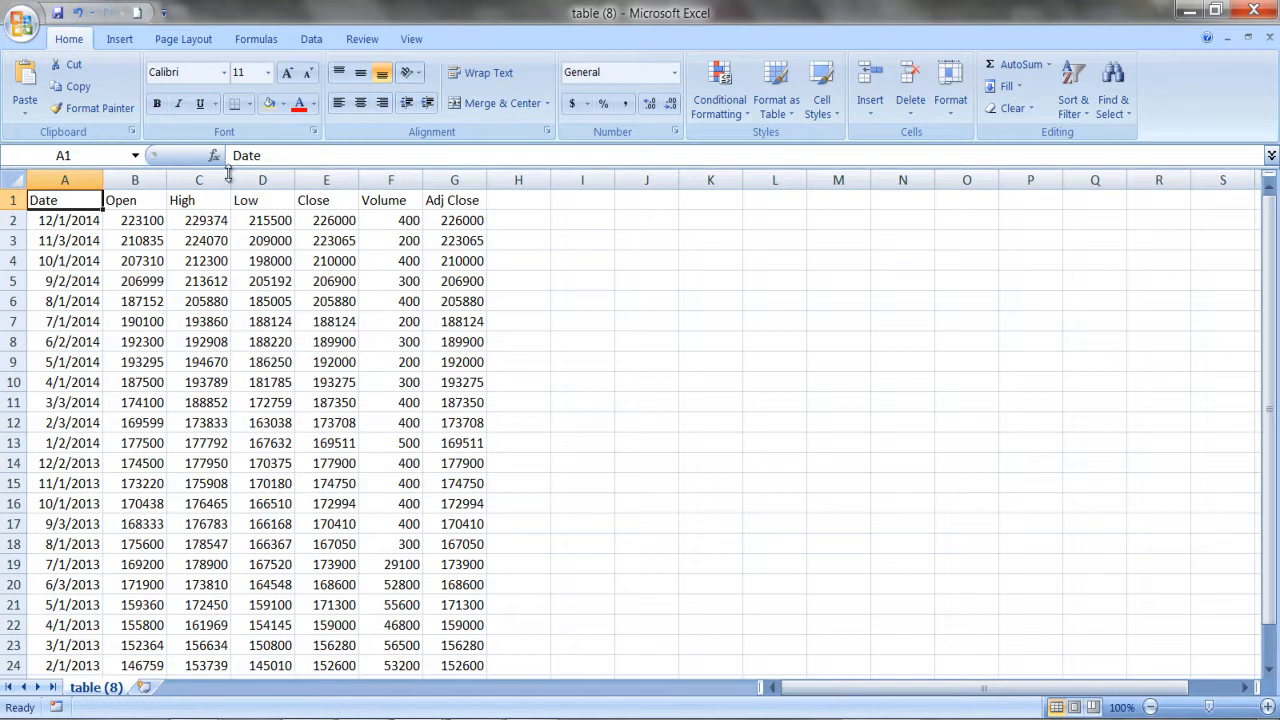
{"action": "left_click", "coordinate": [137, 180]}
{"action": "left_click_drag", "start_coordinate": [137, 180], "coordinate": [382, 212]}
{"action": "right_click", "coordinate": [378, 183]}
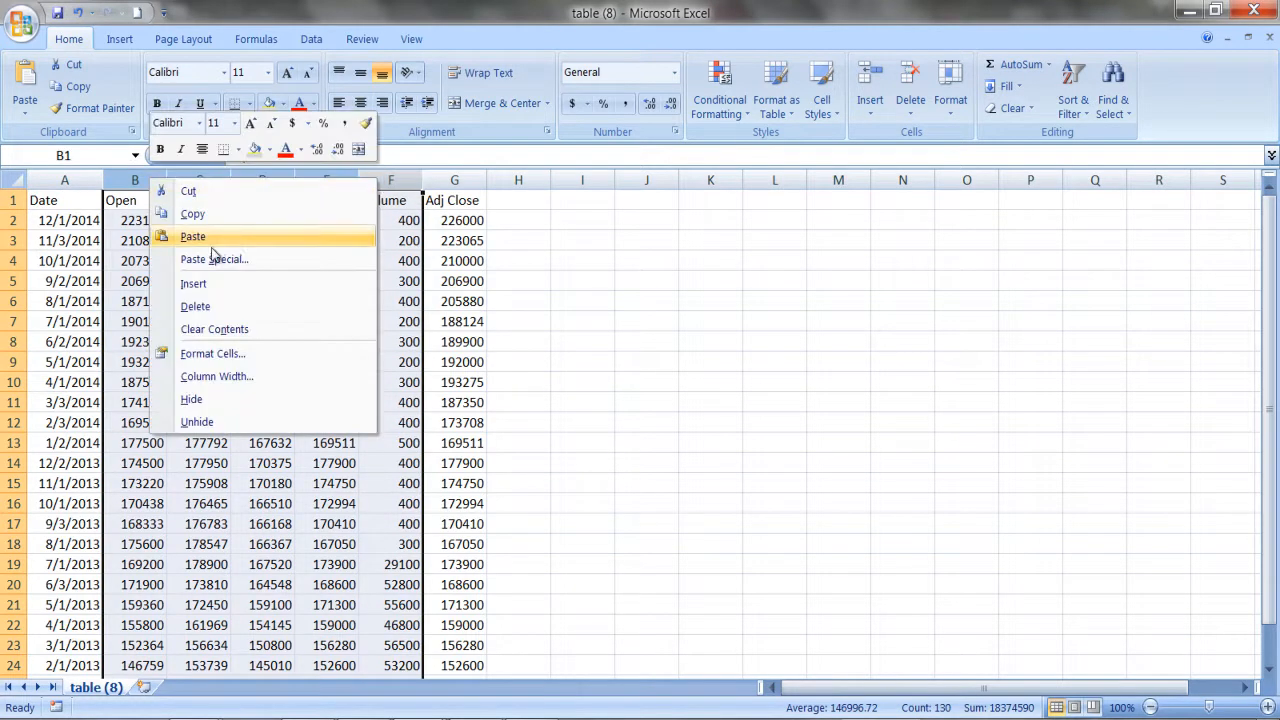
{"action": "left_click", "coordinate": [212, 308]}
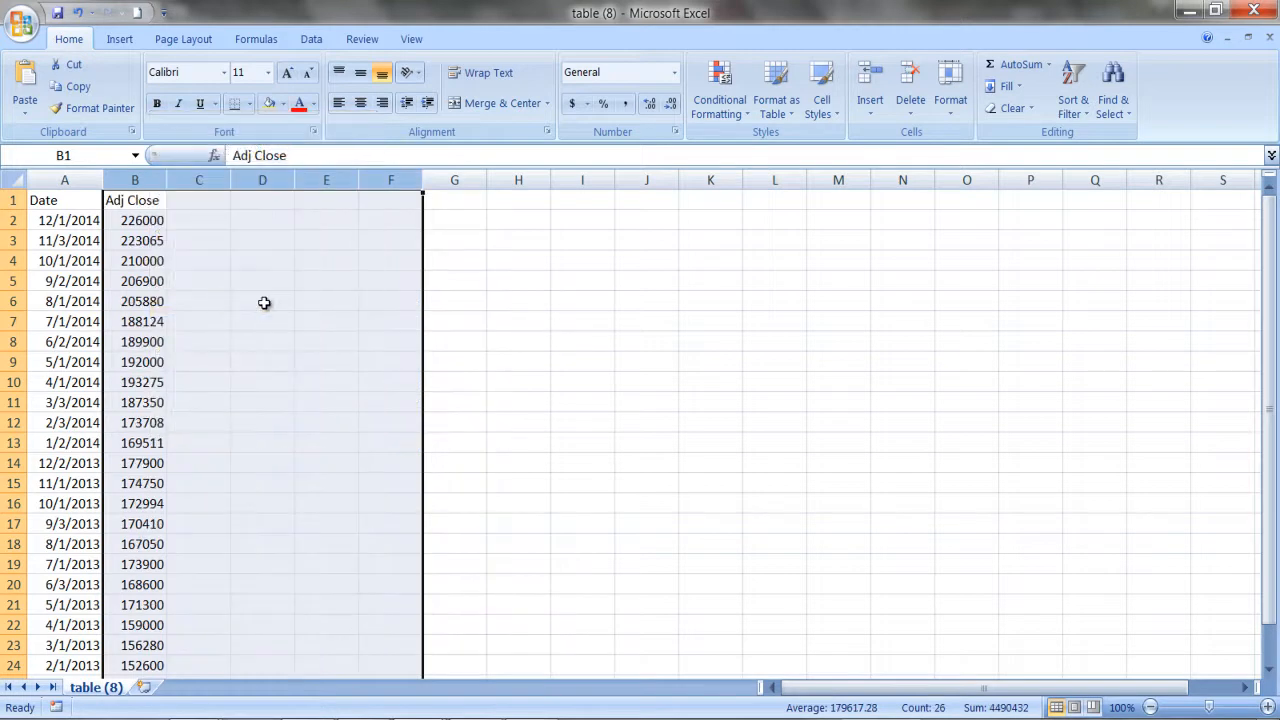
{"action": "left_click", "coordinate": [505, 330]}
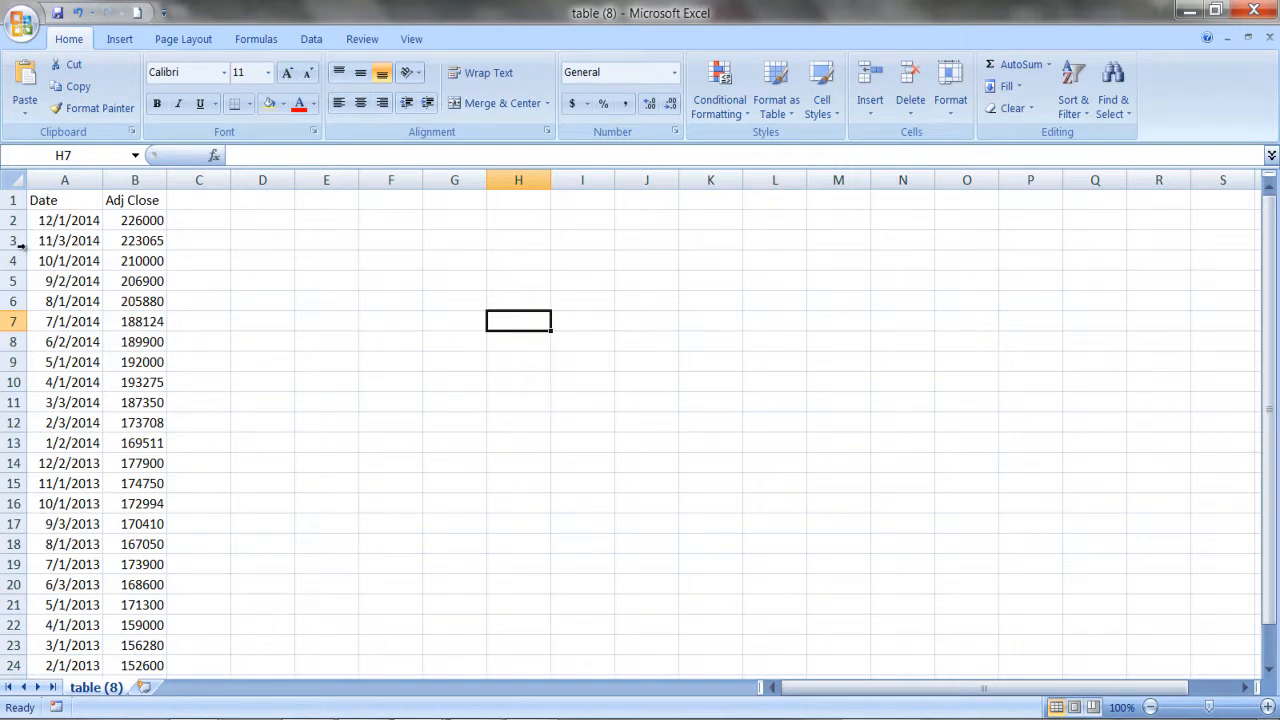
Sort the Date and Adj Close data in A1:B26 from oldest to newest.
{"action": "left_click_drag", "start_coordinate": [40, 200], "coordinate": [110, 578]}
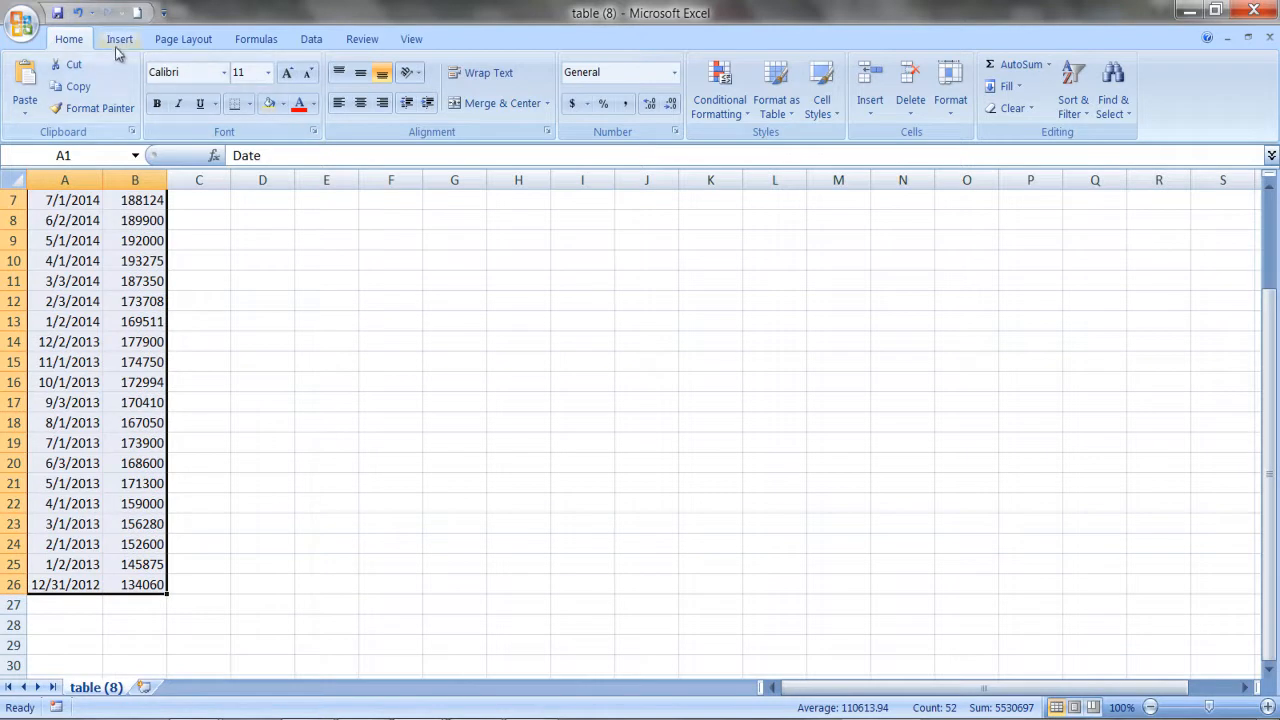
{"action": "left_click", "coordinate": [308, 40]}
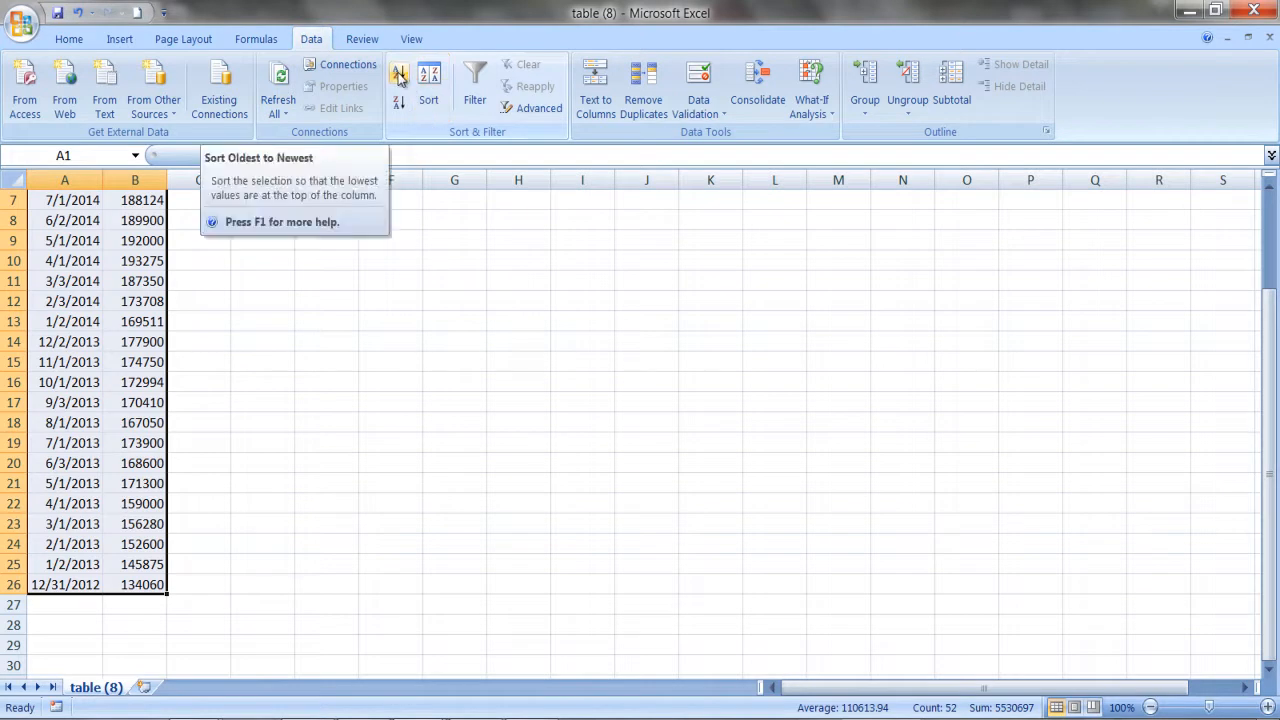
{"action": "left_click", "coordinate": [399, 76]}
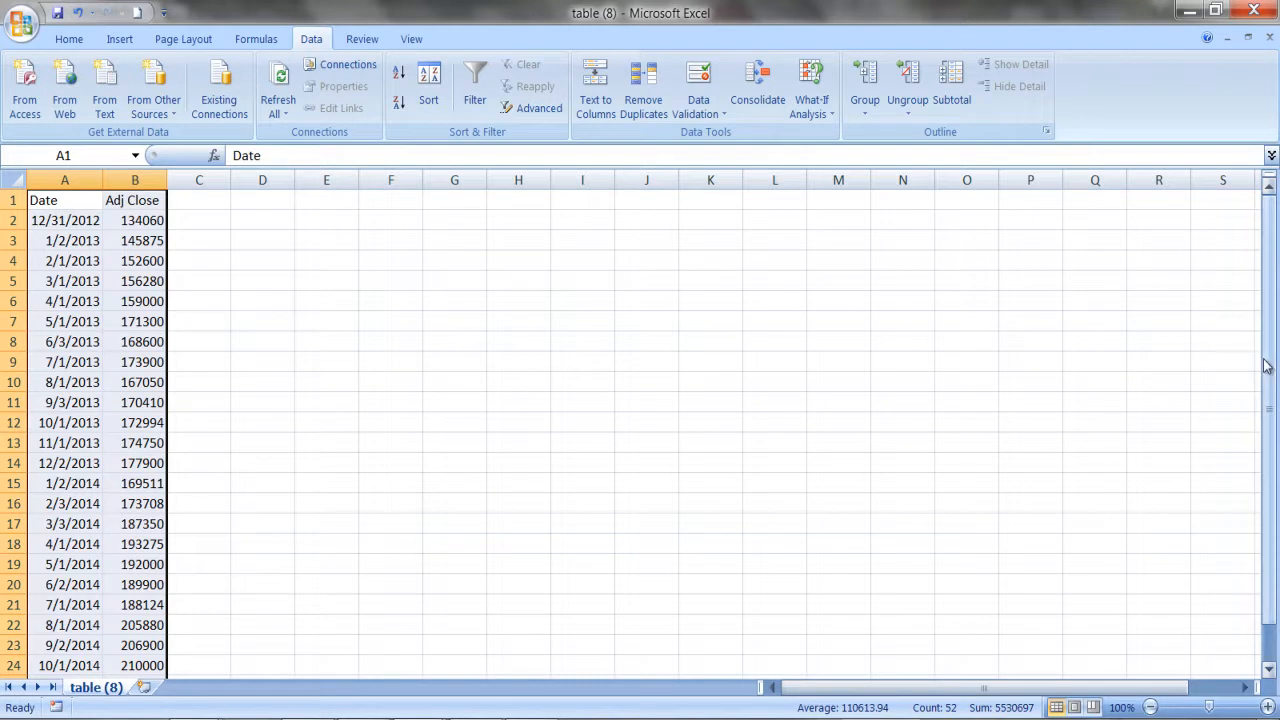
{"action": "left_click_drag", "start_coordinate": [1265, 366], "coordinate": [1273, 409]}
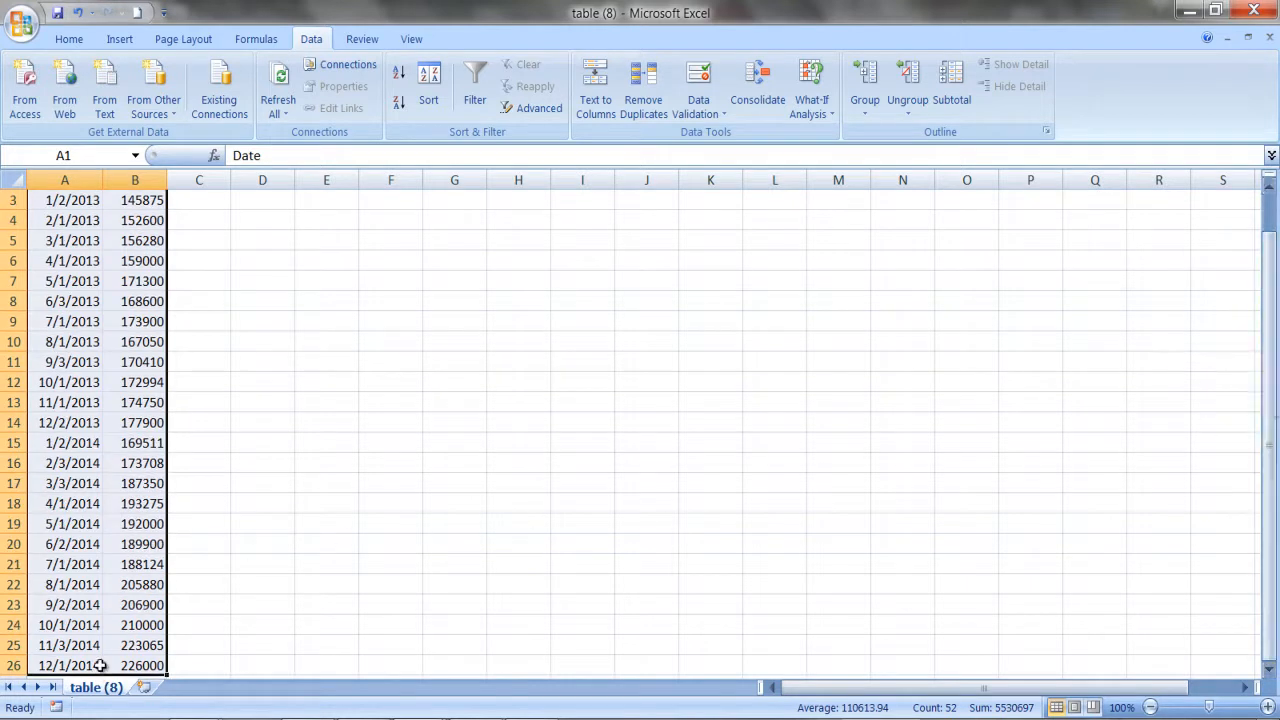
{"action": "scroll", "coordinate": [260, 430], "scroll_direction": "up", "scroll_amount": 1}
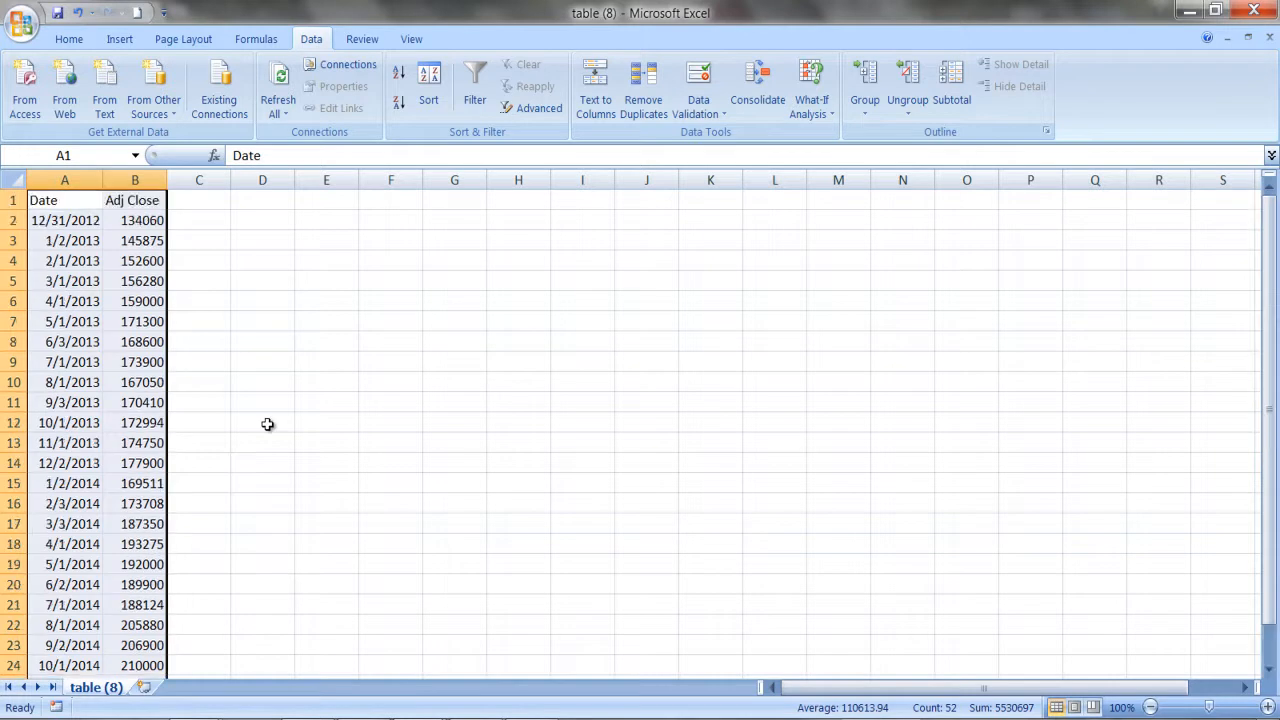
Enter the heading Return in cell C1, beside Adj Close.
{"action": "left_click", "coordinate": [196, 242]}
{"action": "left_click", "coordinate": [197, 198]}
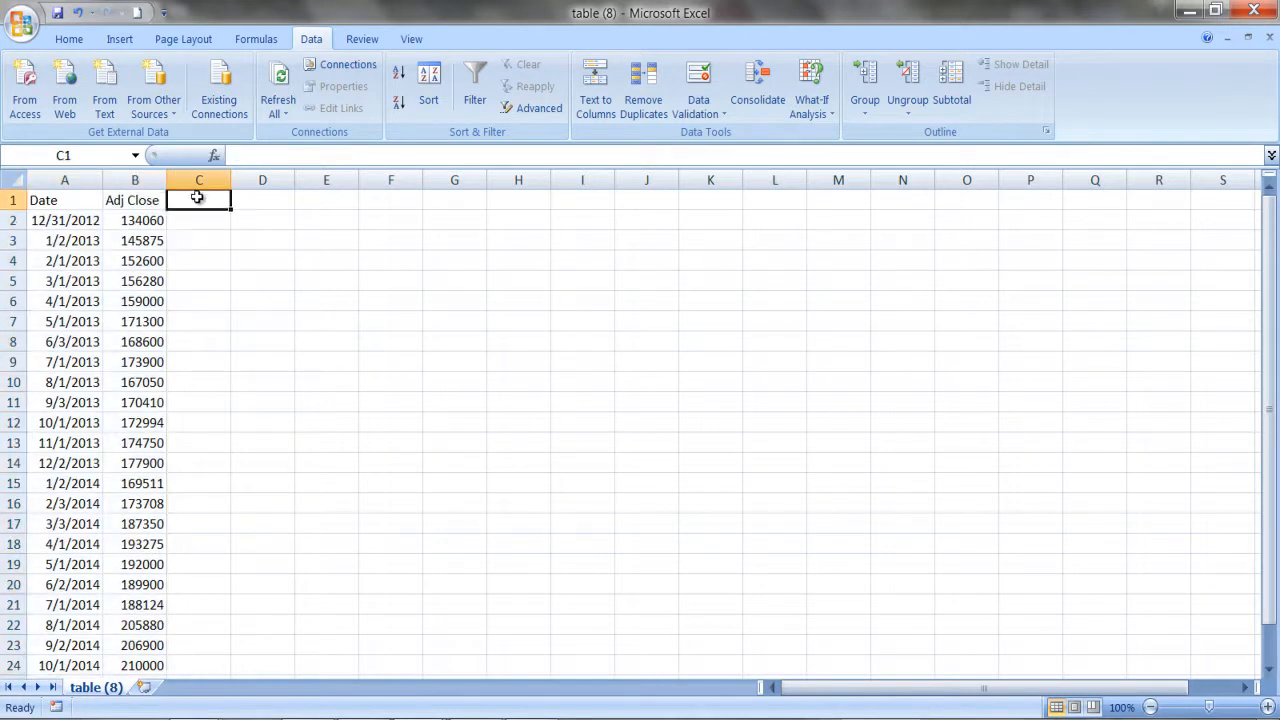
{"action": "type", "text": "RE"}
{"action": "key", "text": "BackSpace"}
{"action": "key", "text": "BackSpace"}
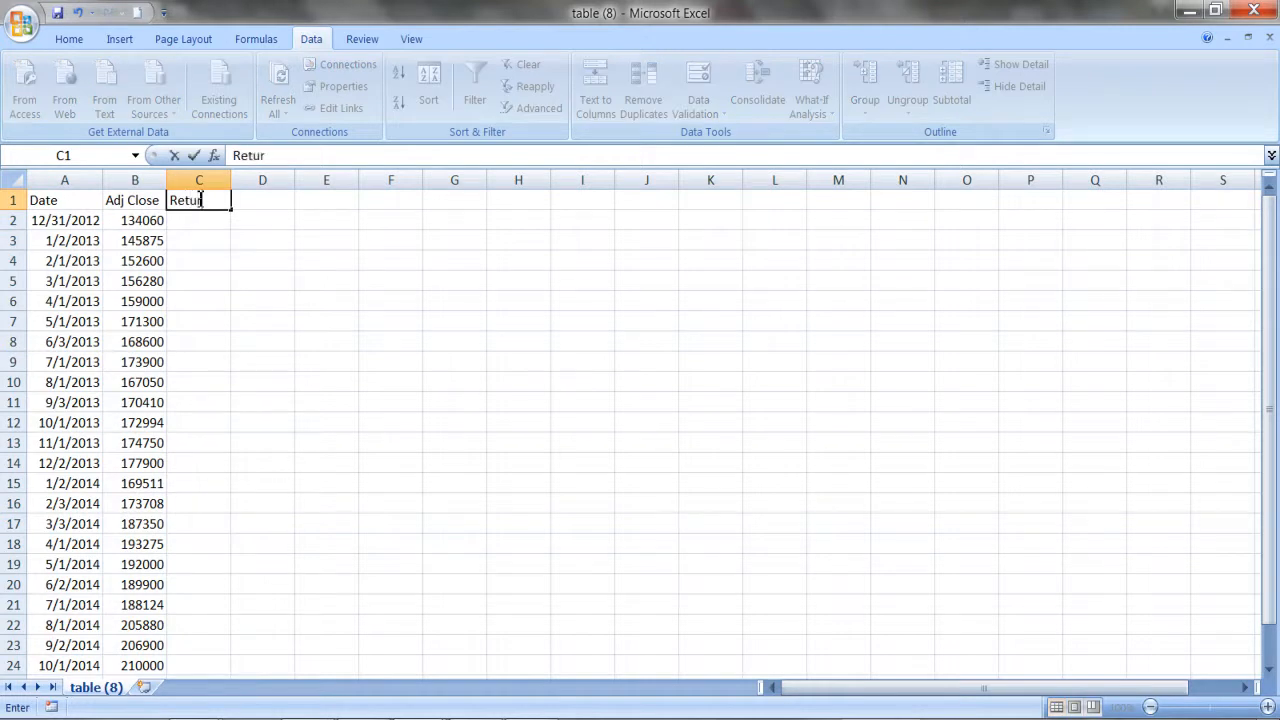
{"action": "key", "text": "Return"}
Calculate the first monthly return in cell C3 with the formula =B3/B2-1.
{"action": "key", "text": "Down"}
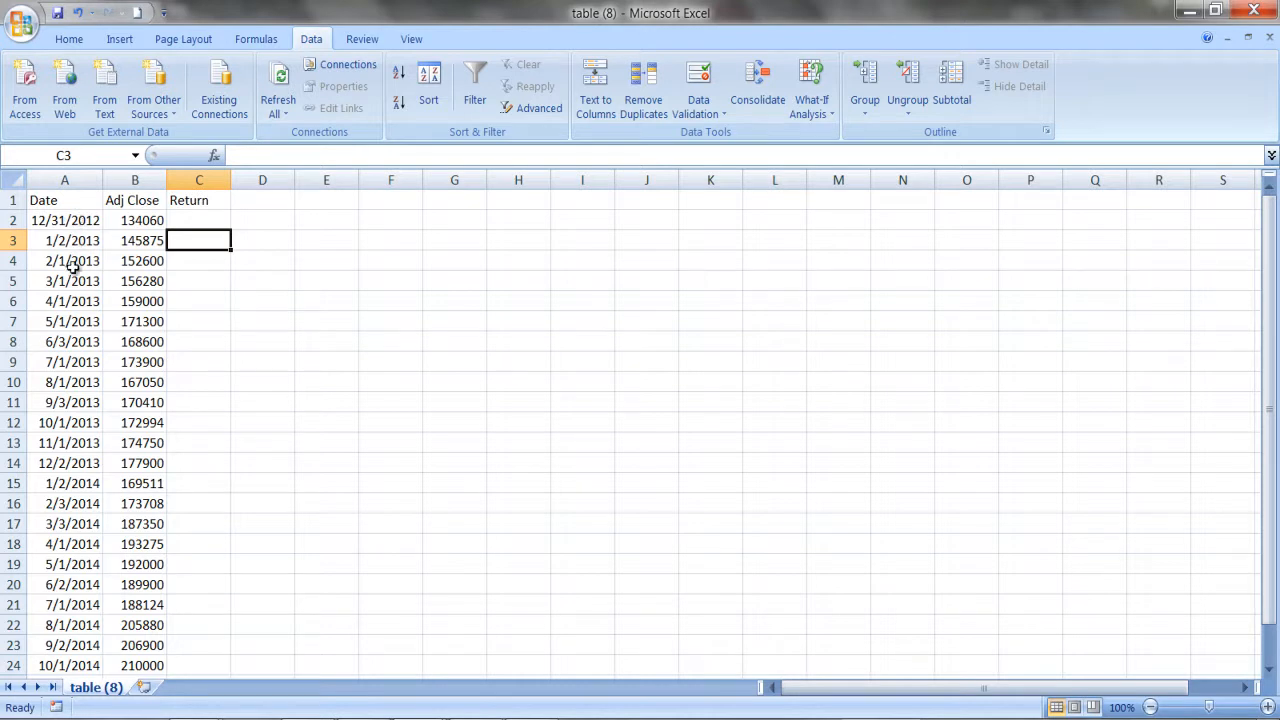
{"action": "left_click", "coordinate": [180, 260]}
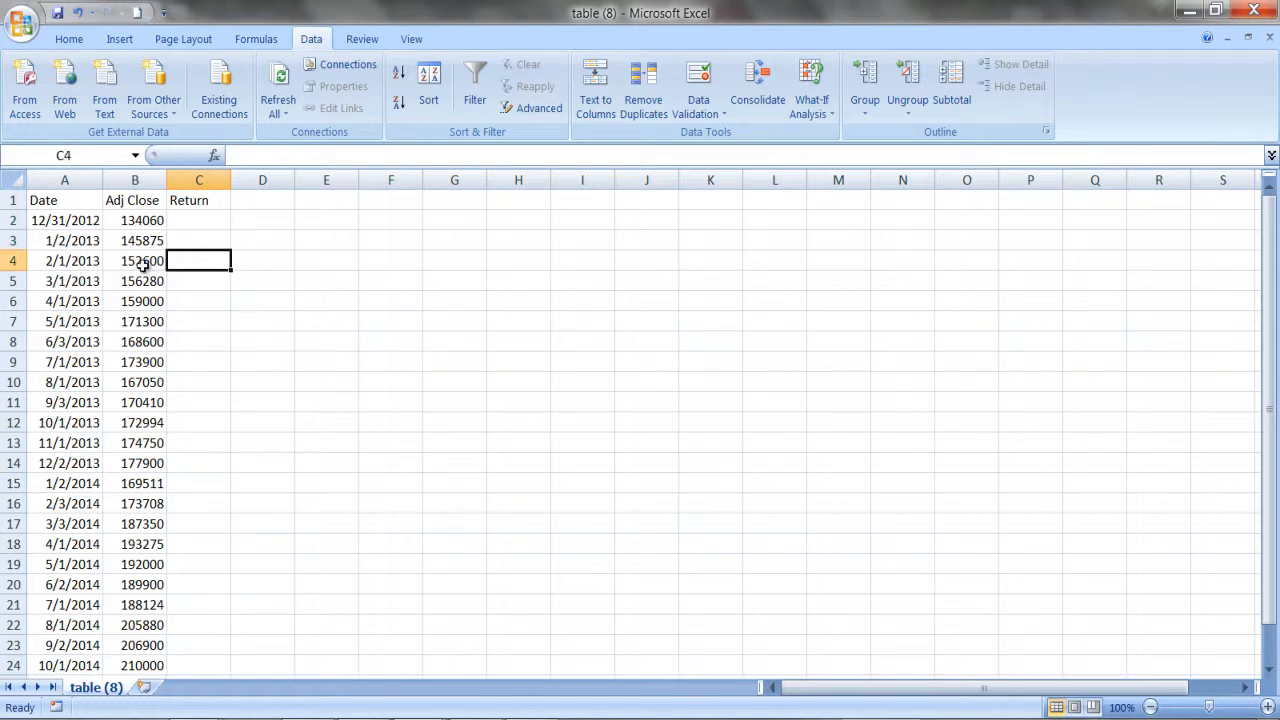
{"action": "left_click", "coordinate": [174, 241]}
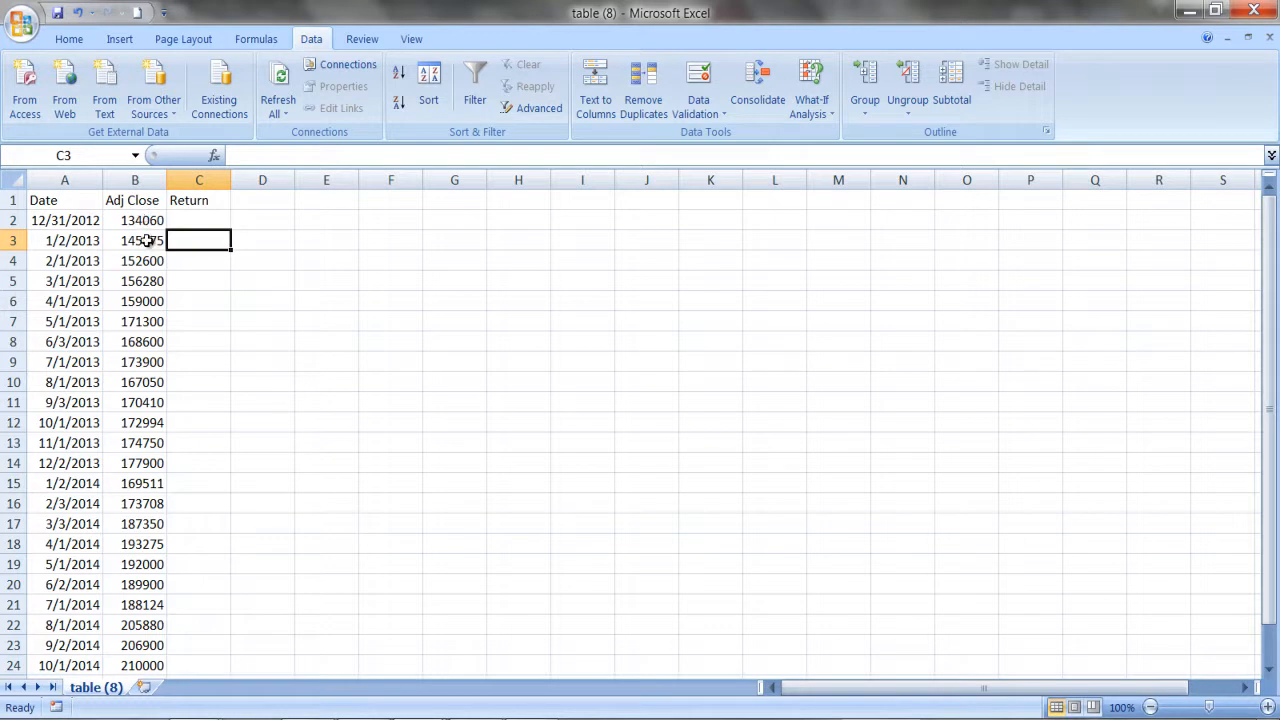
{"action": "left_click", "coordinate": [148, 241]}
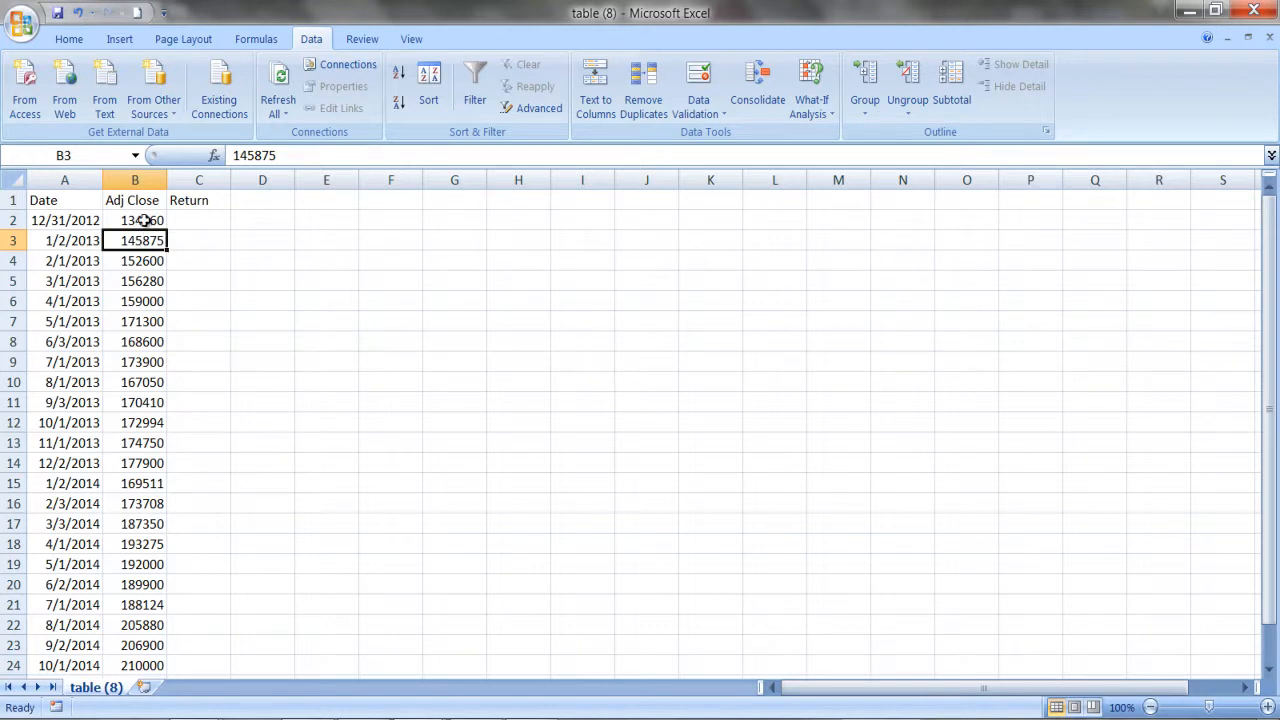
{"action": "left_click", "coordinate": [203, 240]}
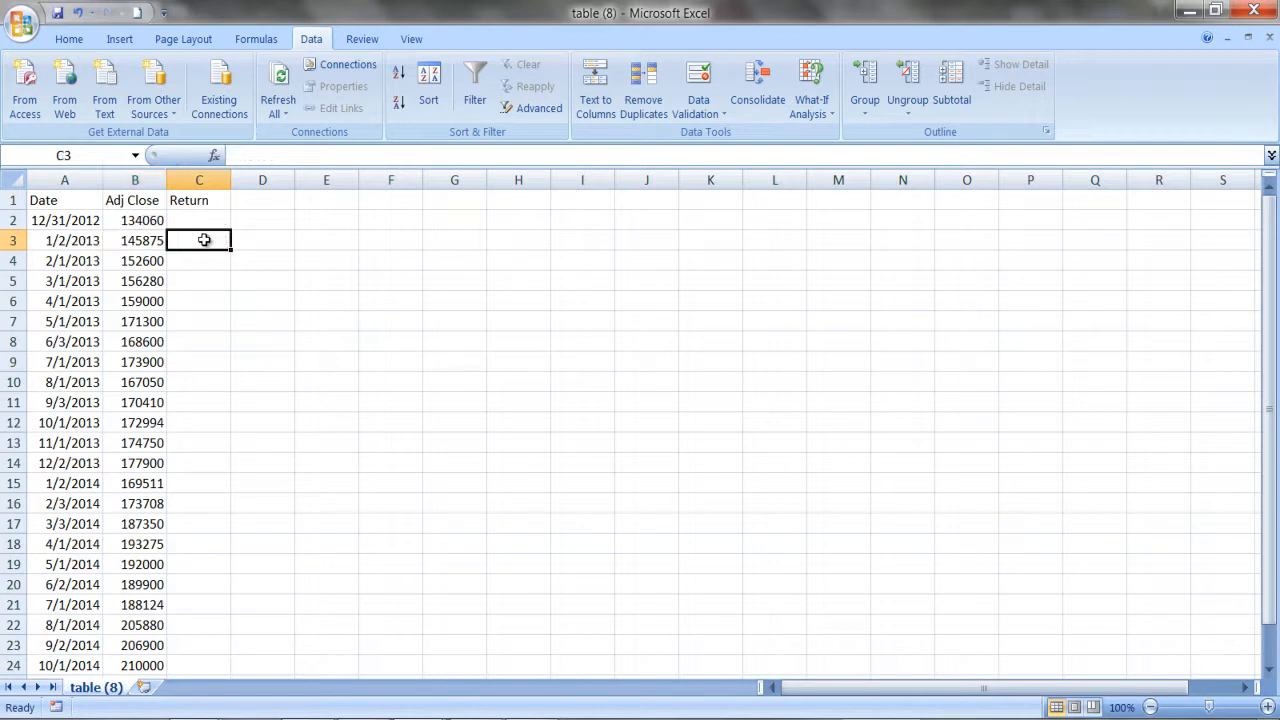
{"action": "type", "text": "="}
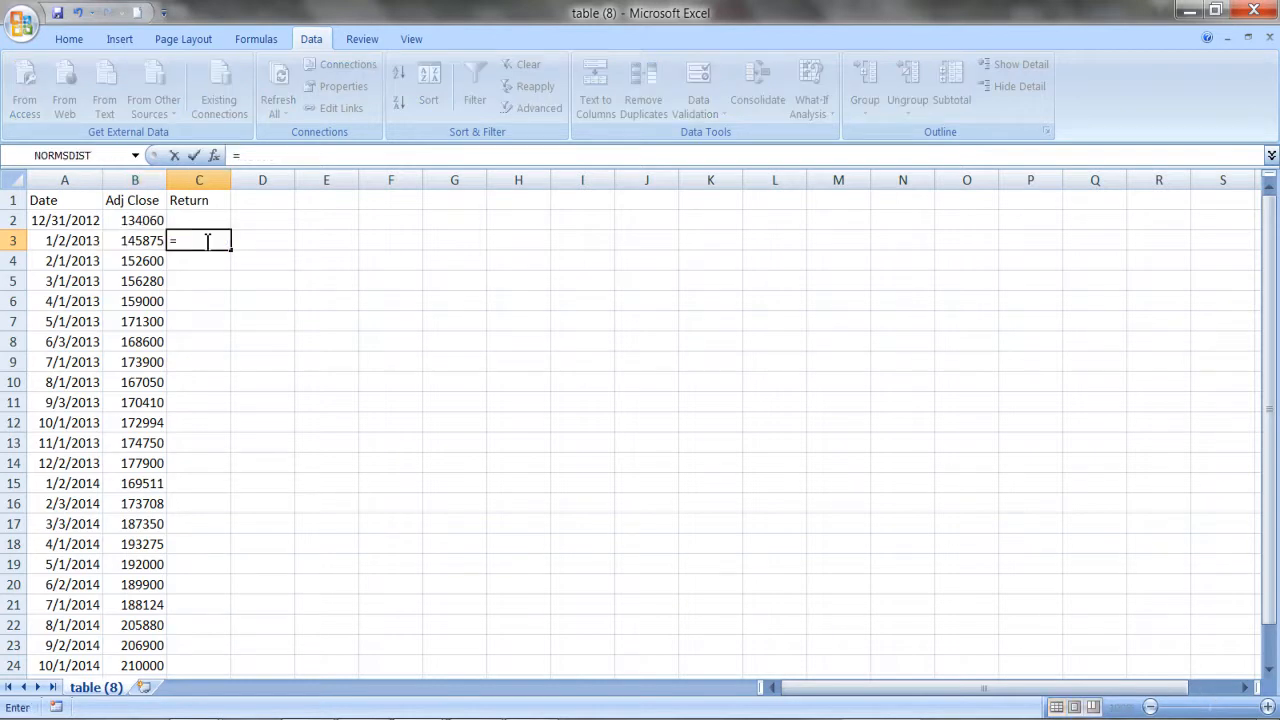
{"action": "type", "text": "b3/b2-"}
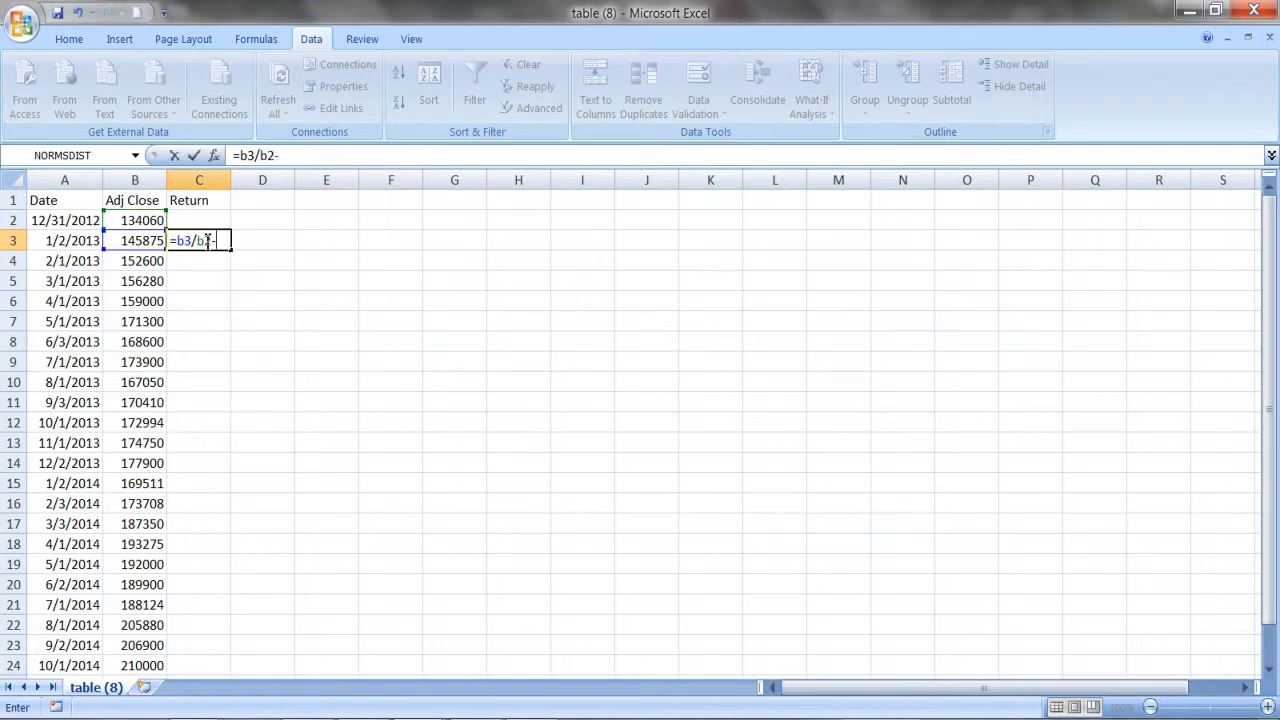
{"action": "key", "text": "Return"}
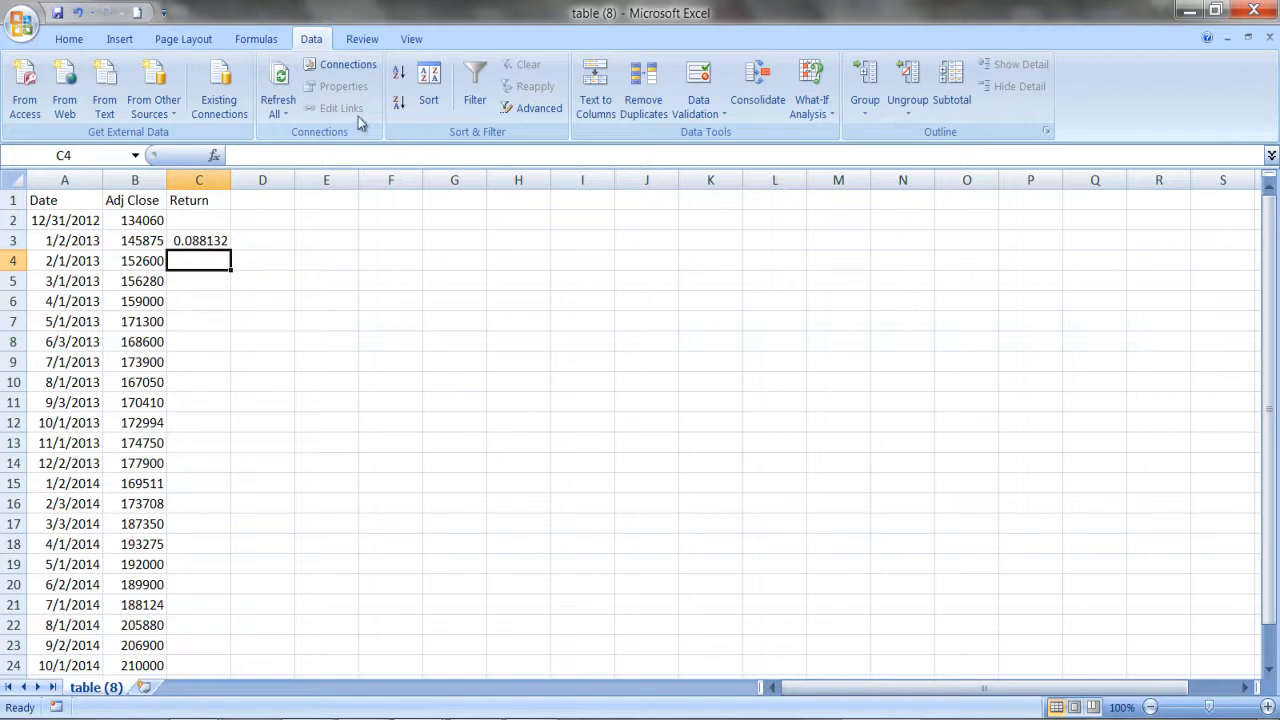
Format the return in C3 as a percentage with two decimals and fill it down through C26.
{"action": "left_click", "coordinate": [216, 241]}
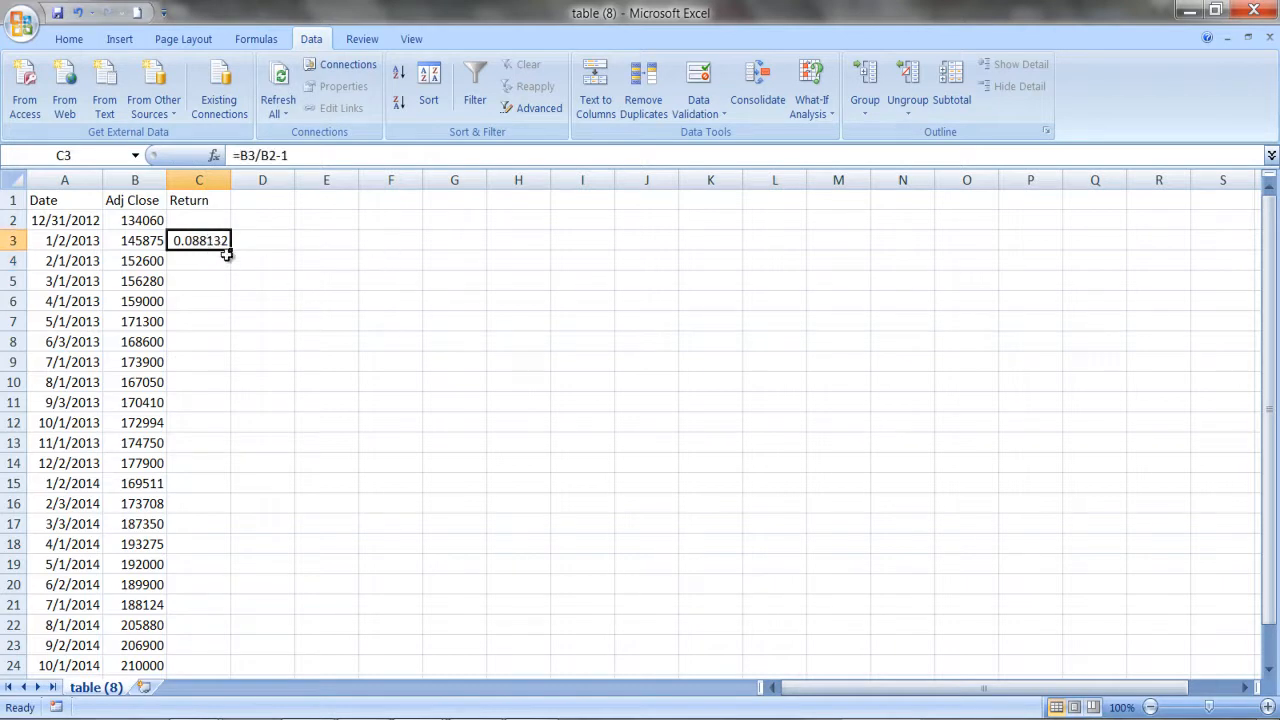
{"action": "left_click", "coordinate": [68, 39]}
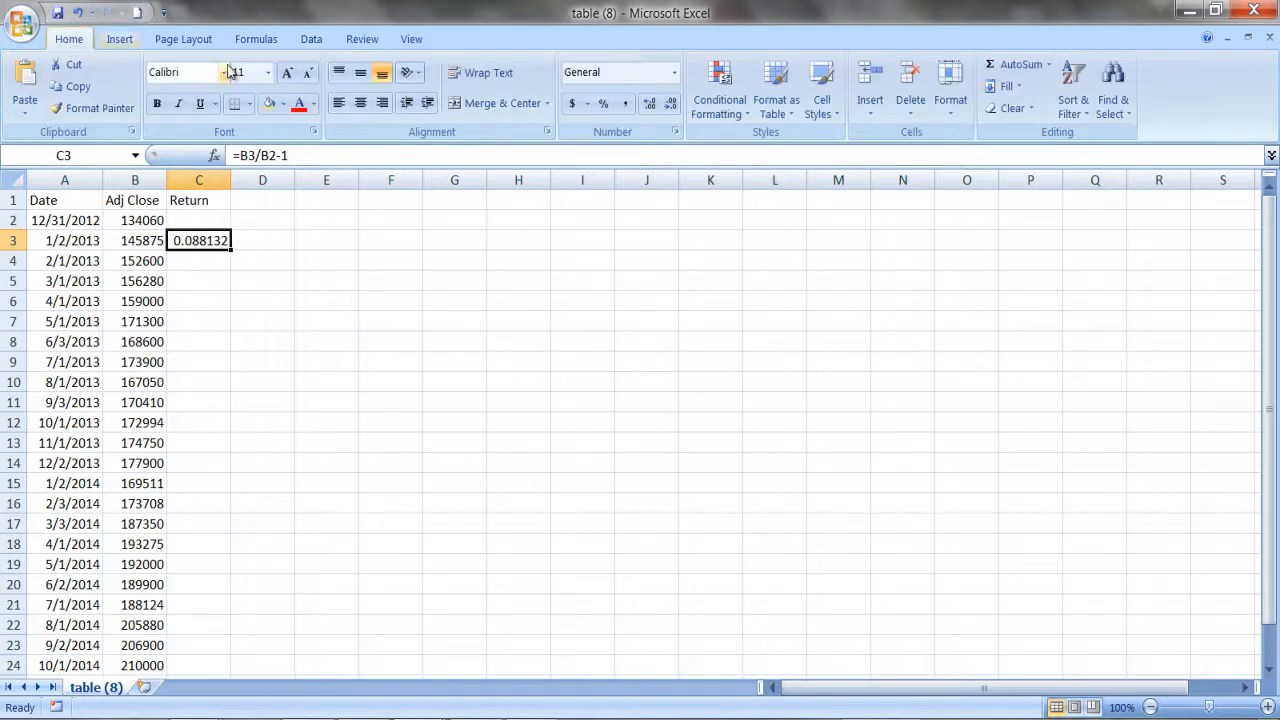
{"action": "left_click", "coordinate": [605, 105]}
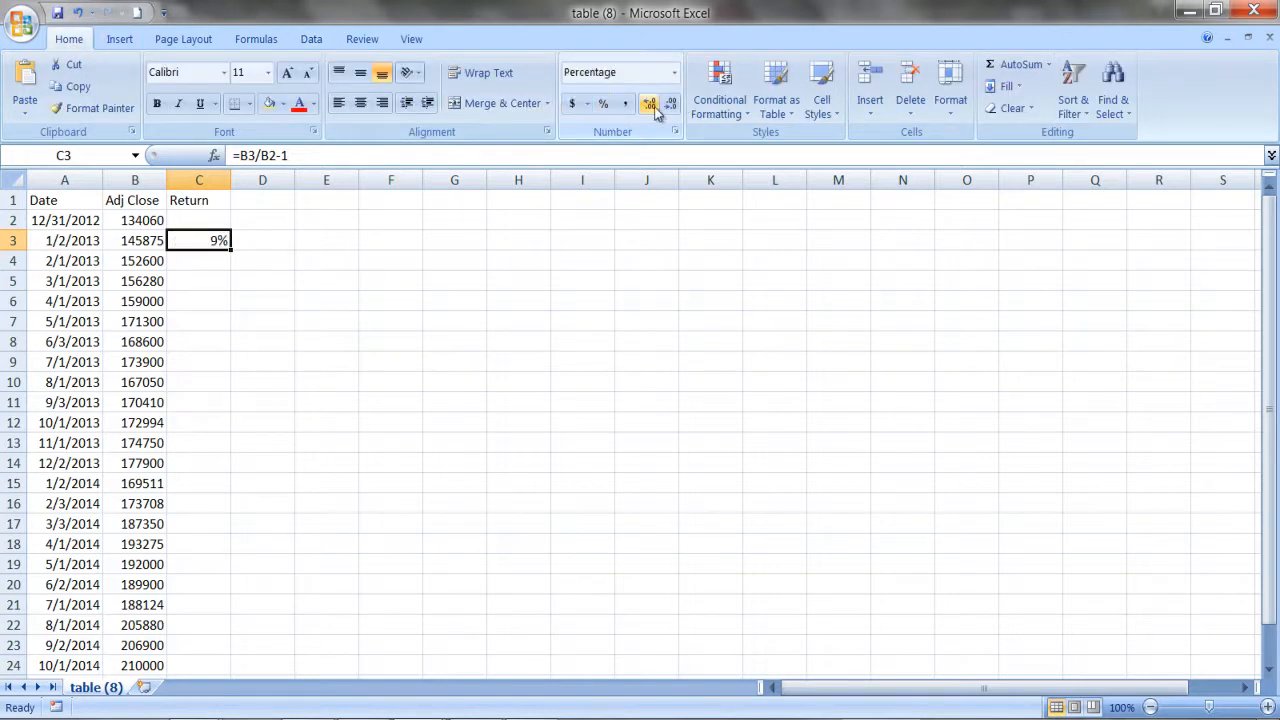
{"action": "left_click", "coordinate": [651, 105]}
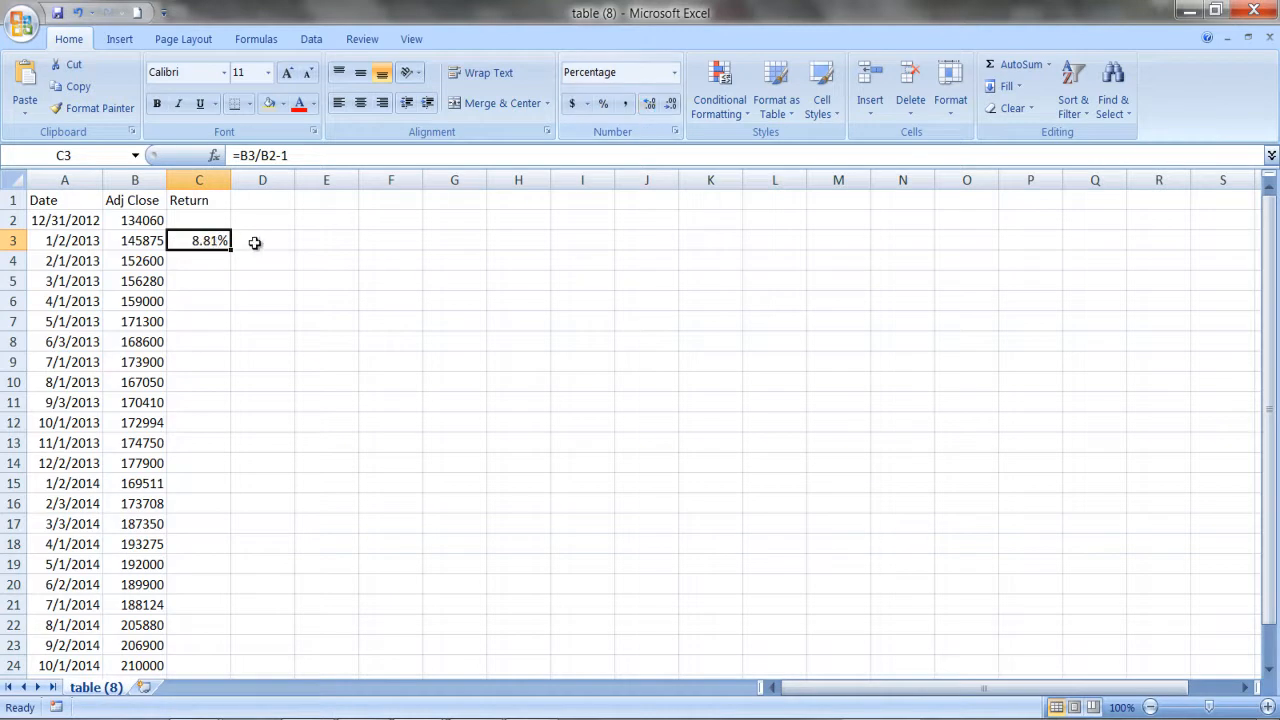
{"action": "left_click_drag", "start_coordinate": [233, 250], "coordinate": [252, 645]}
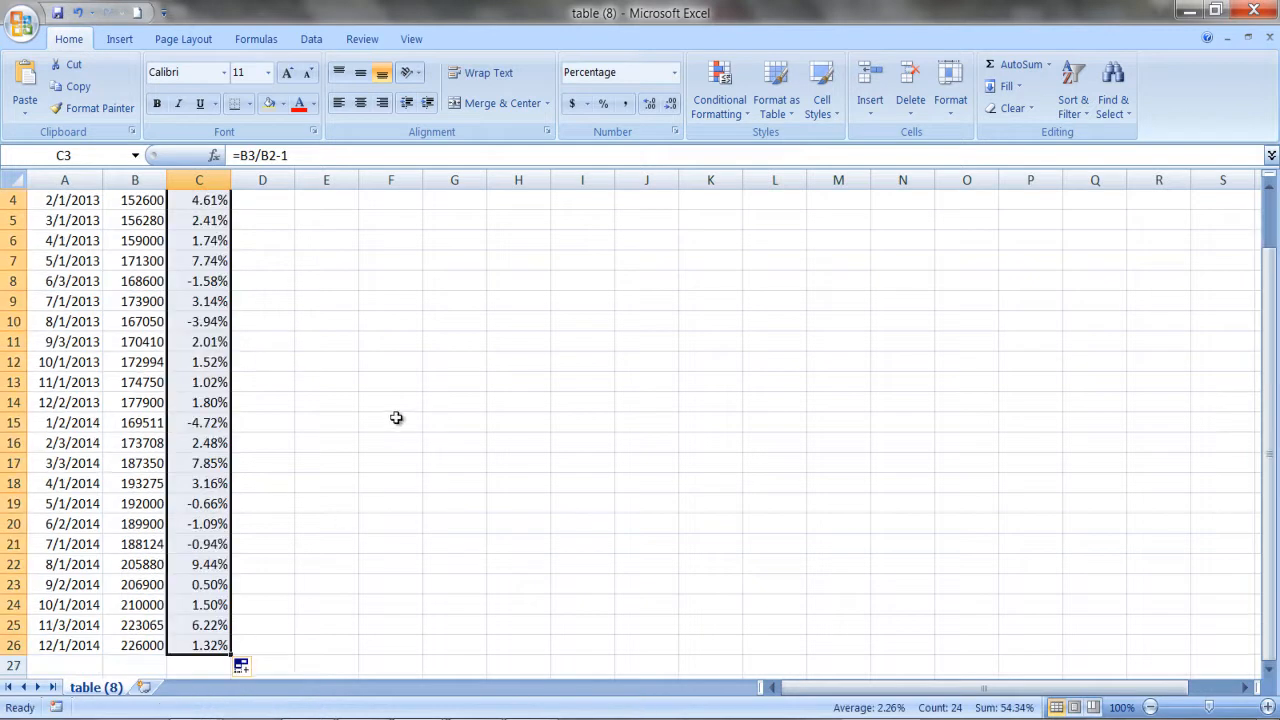
Review the monthly return formulas in cells C3 and C4 against the adjusted closing prices.
{"action": "scroll", "coordinate": [396, 418], "scroll_direction": "up", "scroll_amount": 1}
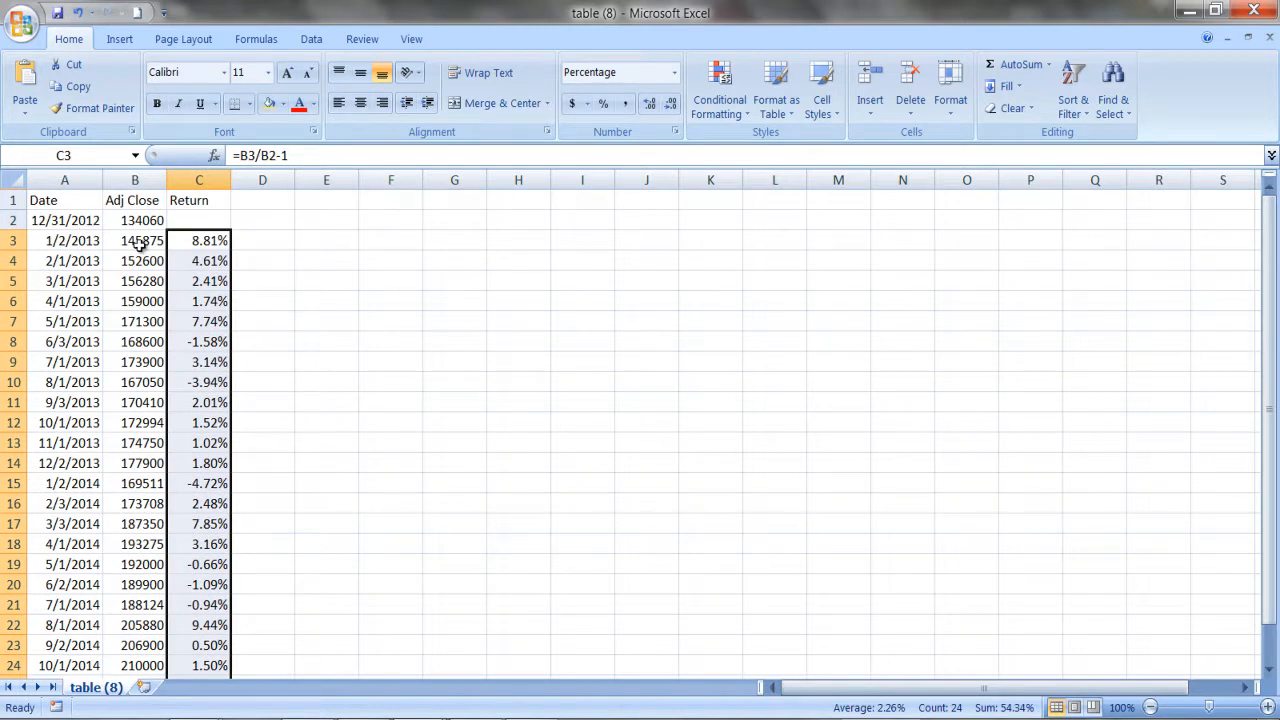
{"action": "left_click", "coordinate": [221, 241]}
{"action": "left_click", "coordinate": [210, 262]}
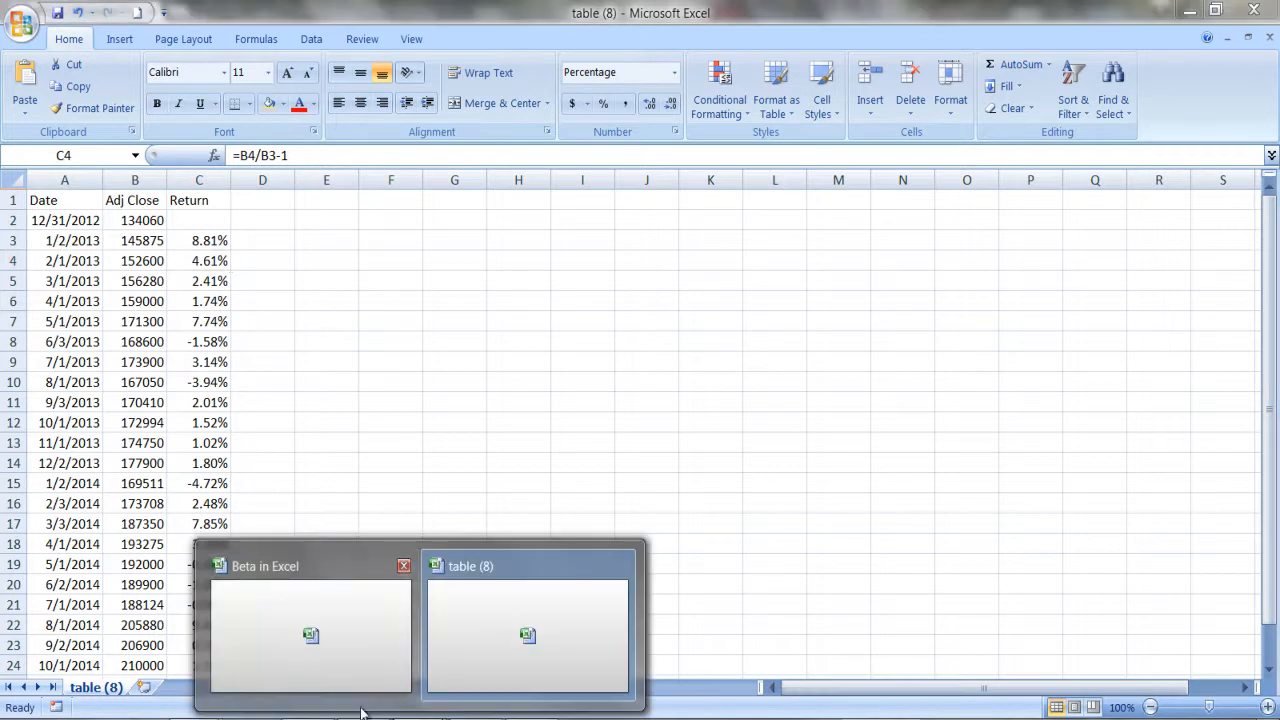
Switch to the Beta in Excel workbook and inspect the first BRK return formula in cell E3.
{"action": "left_click", "coordinate": [293, 625]}
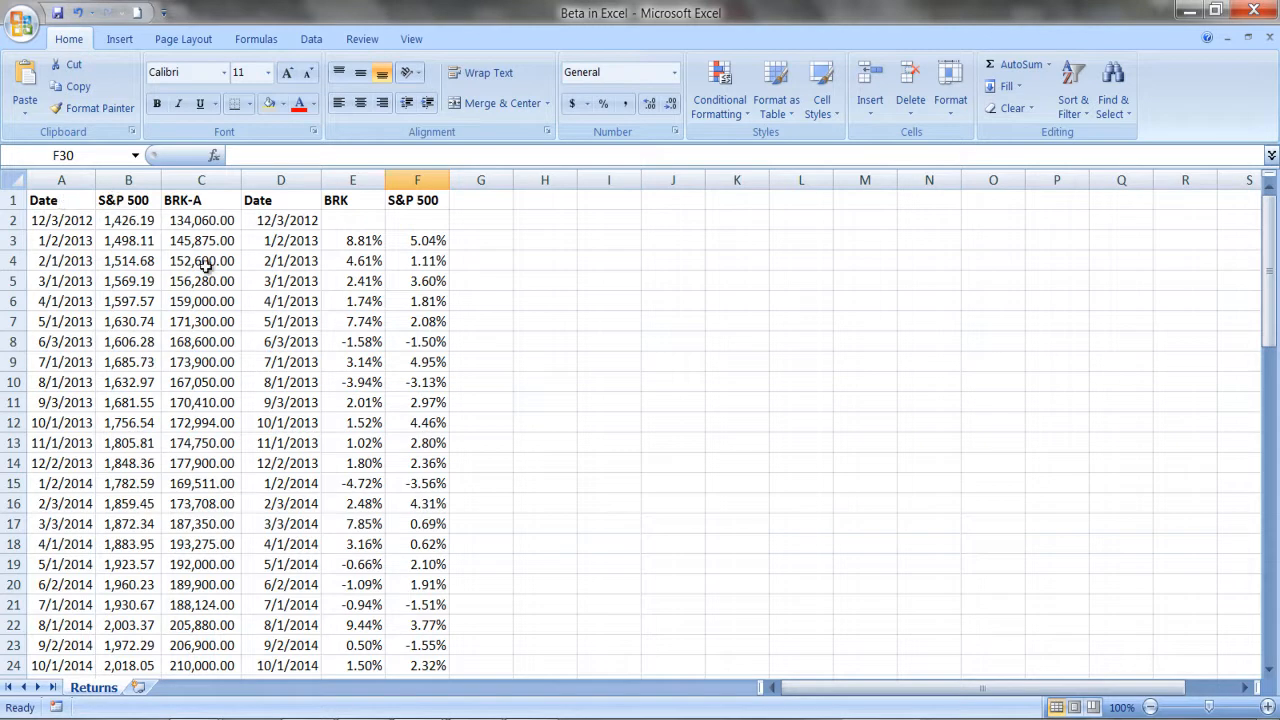
{"action": "left_click", "coordinate": [354, 244]}
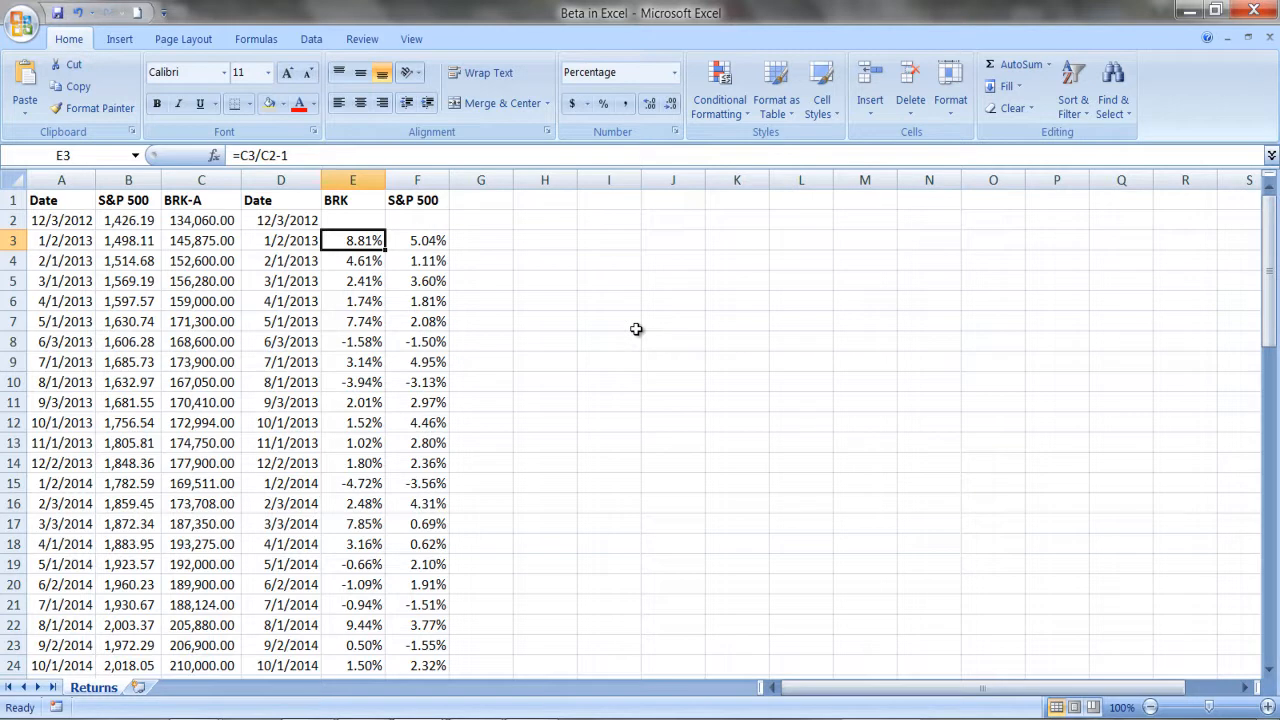
{"action": "left_click", "coordinate": [613, 321]}
Insert a markers-only scatter chart from the BRK and S&P 500 returns in E1:F26.
{"action": "left_click_drag", "start_coordinate": [340, 202], "coordinate": [438, 640]}
{"action": "left_click", "coordinate": [120, 39]}
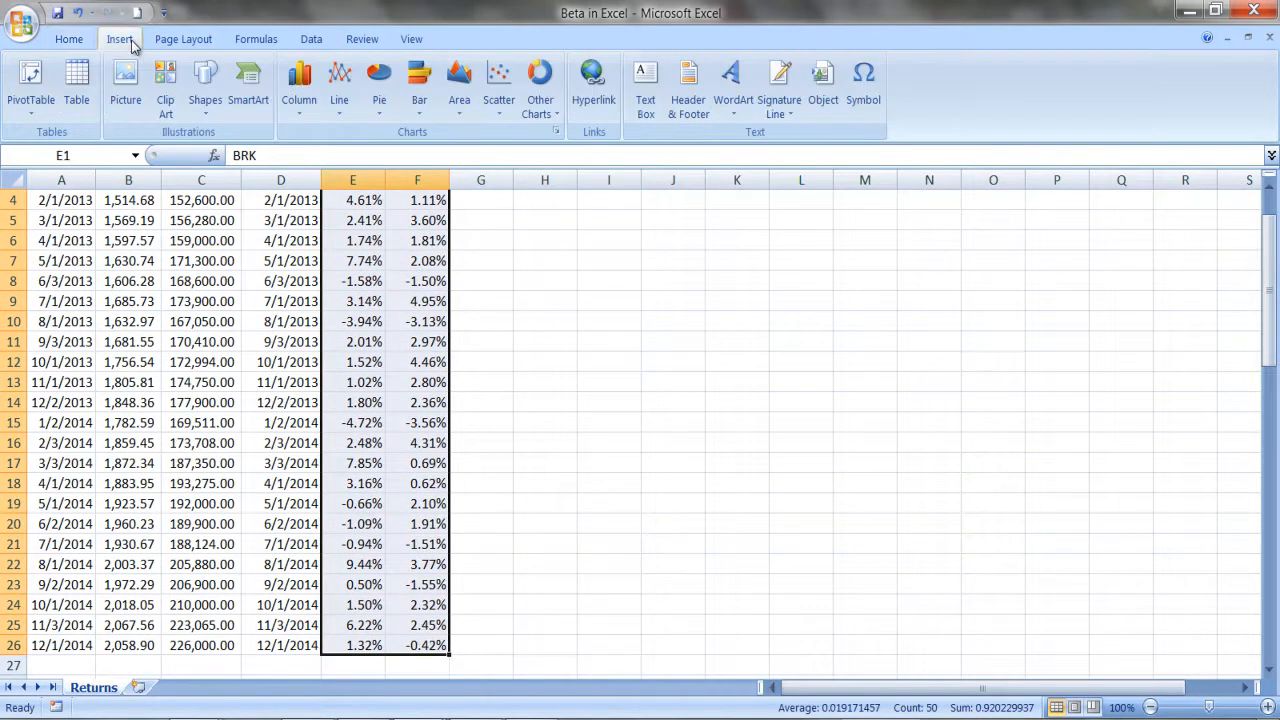
{"action": "left_click", "coordinate": [499, 88]}
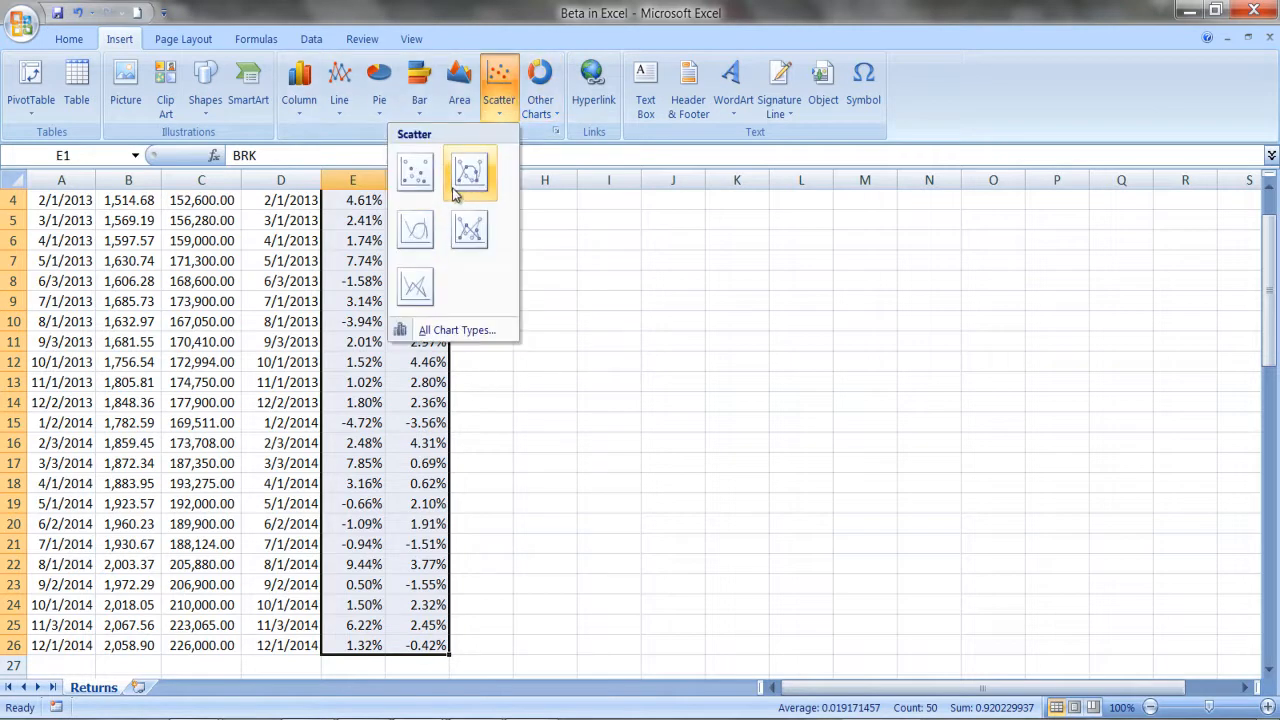
{"action": "left_click", "coordinate": [416, 175]}
Undo the accidental plot-area move, place the scatter chart clear of the data columns, and enlarge it to span roughly columns I to P.
{"action": "left_click_drag", "start_coordinate": [682, 362], "coordinate": [917, 323]}
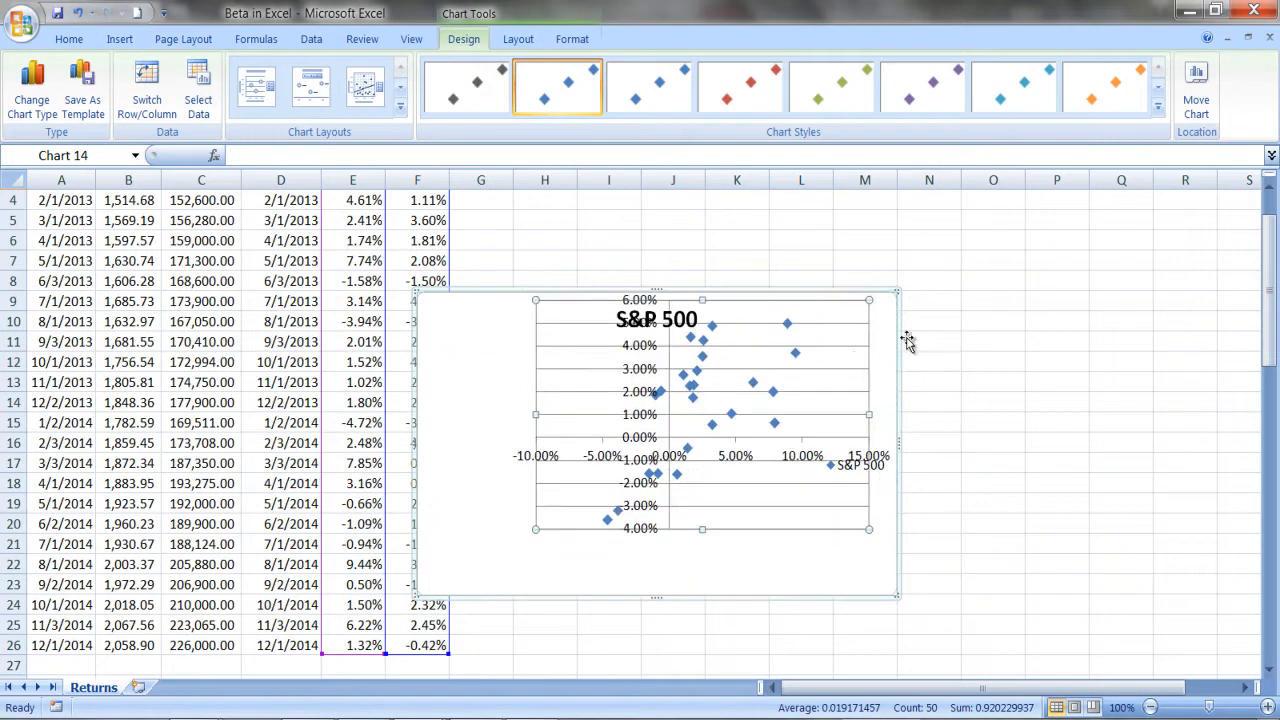
{"action": "left_click", "coordinate": [80, 17]}
{"action": "left_click_drag", "start_coordinate": [755, 357], "coordinate": [783, 343]}
{"action": "left_click_drag", "start_coordinate": [869, 303], "coordinate": [1070, 273]}
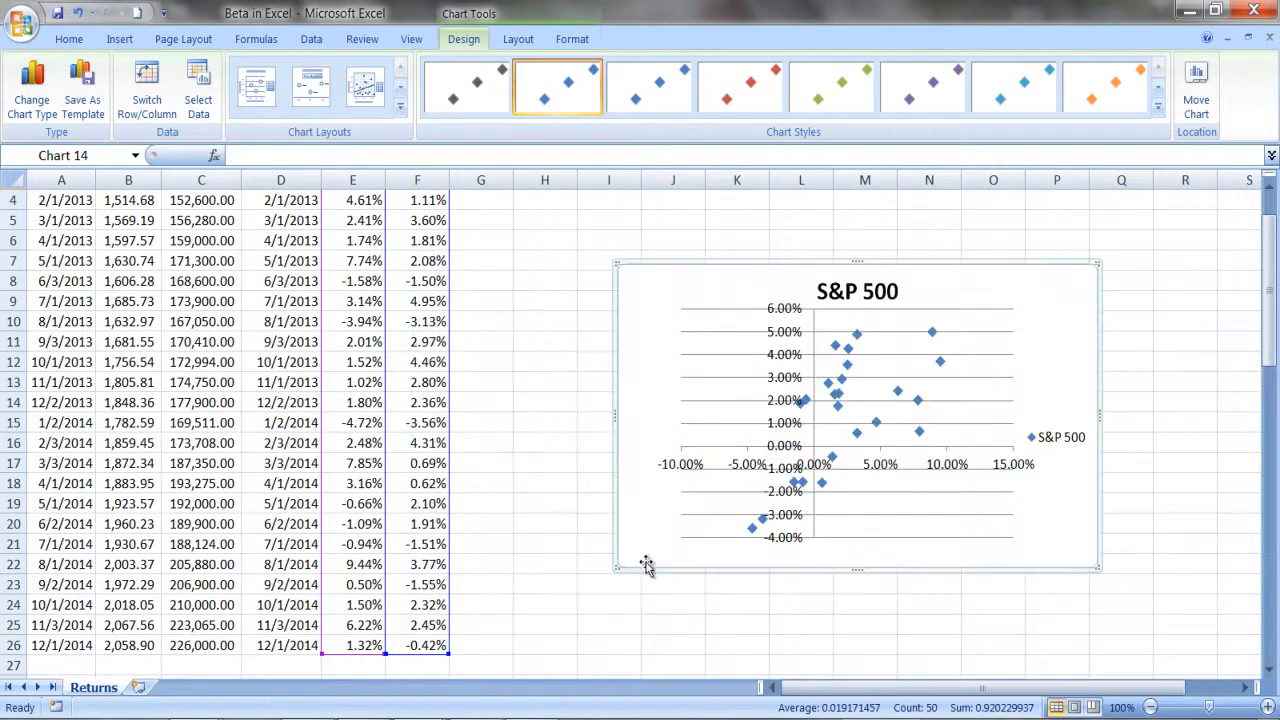
{"action": "left_click_drag", "start_coordinate": [620, 568], "coordinate": [574, 626]}
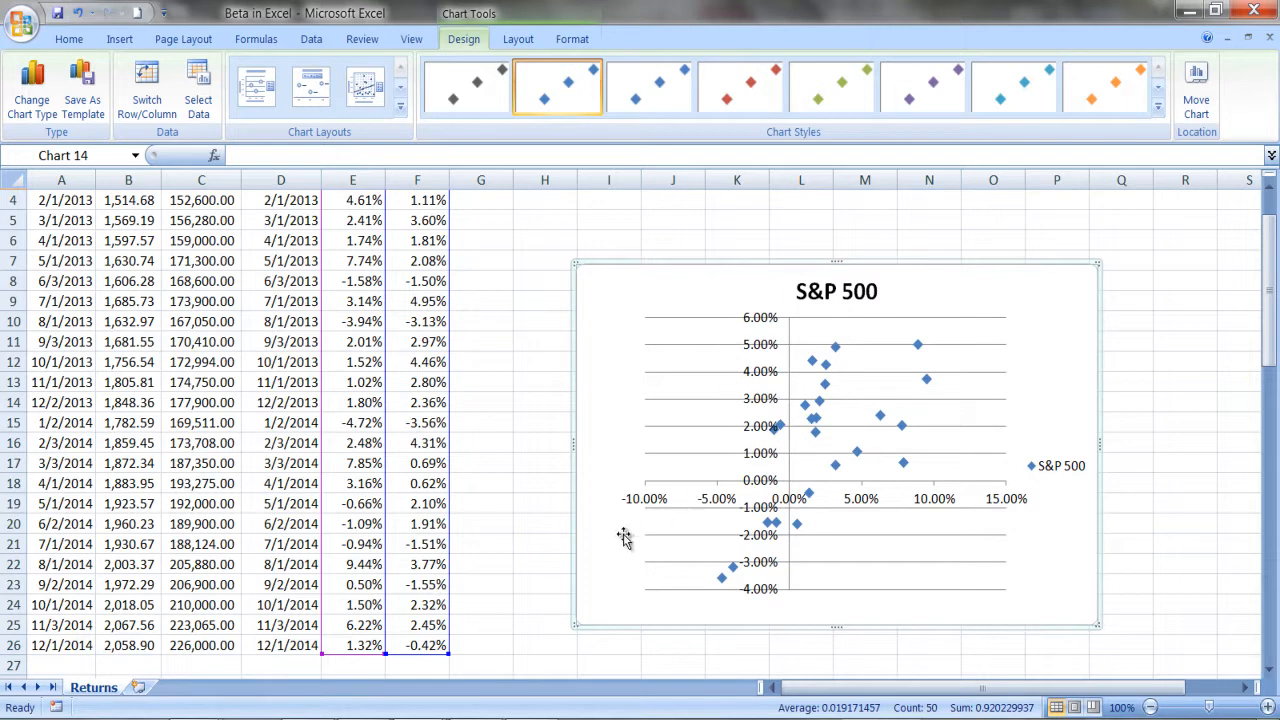
{"action": "left_click", "coordinate": [525, 592]}
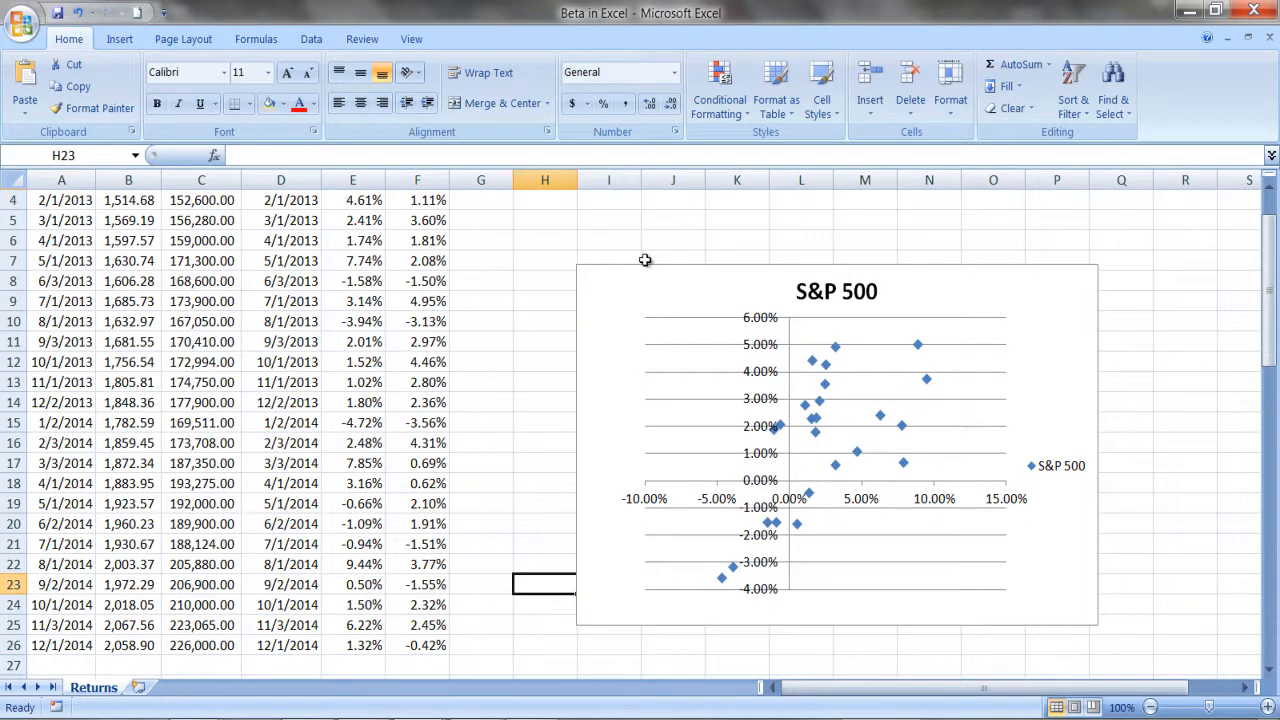
Draw a straight line rising through the scatter points, about 2.37" high and 3.44" wide, and give it the red shape style.
{"action": "left_click", "coordinate": [117, 41]}
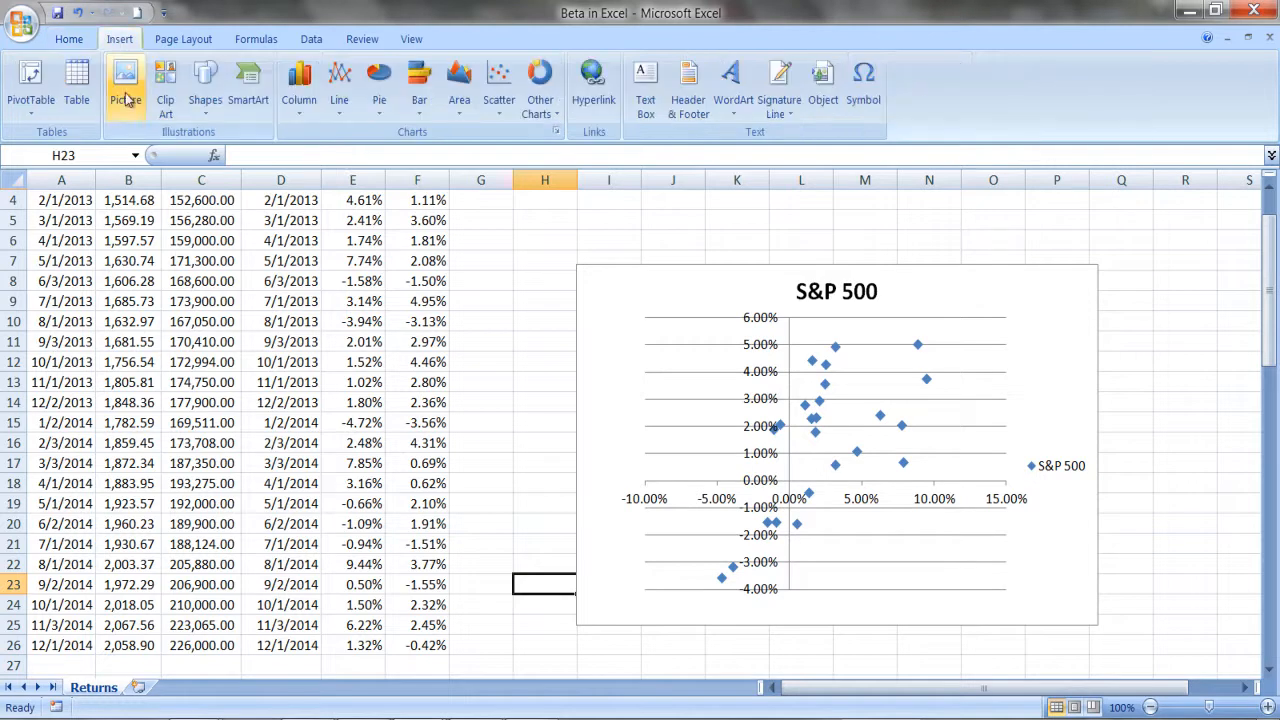
{"action": "left_click", "coordinate": [207, 80]}
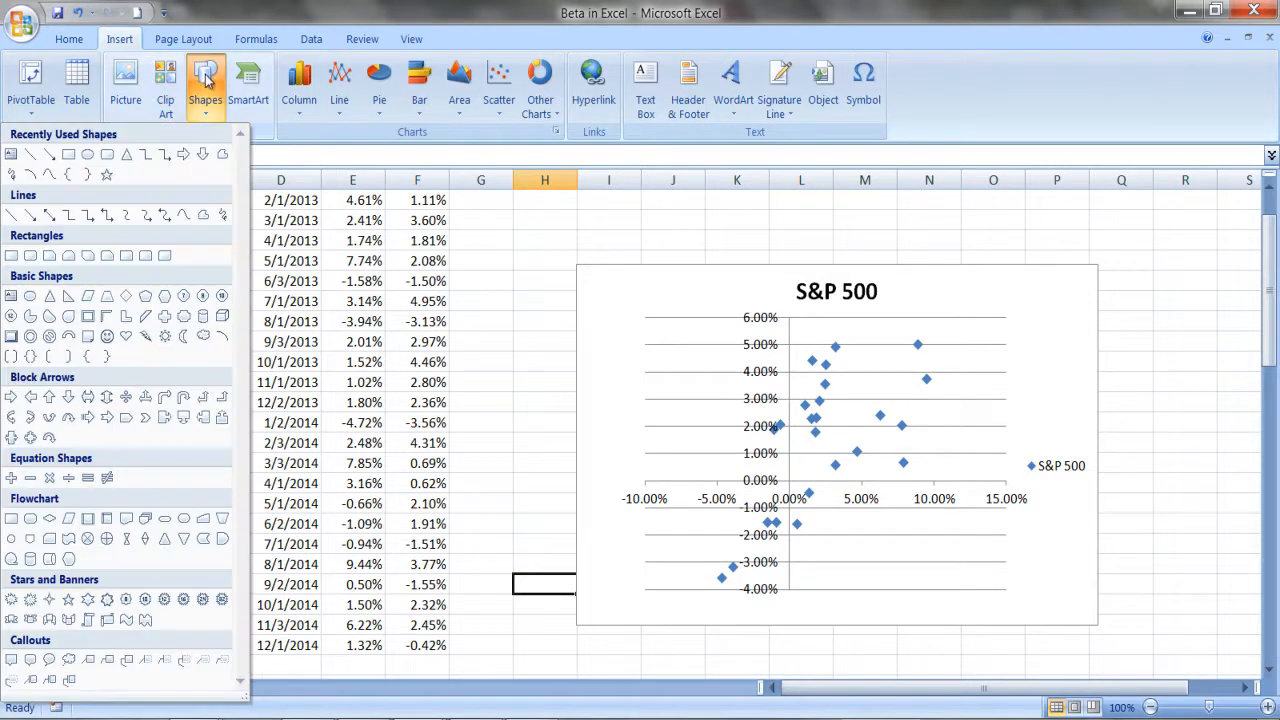
{"action": "left_click", "coordinate": [28, 158]}
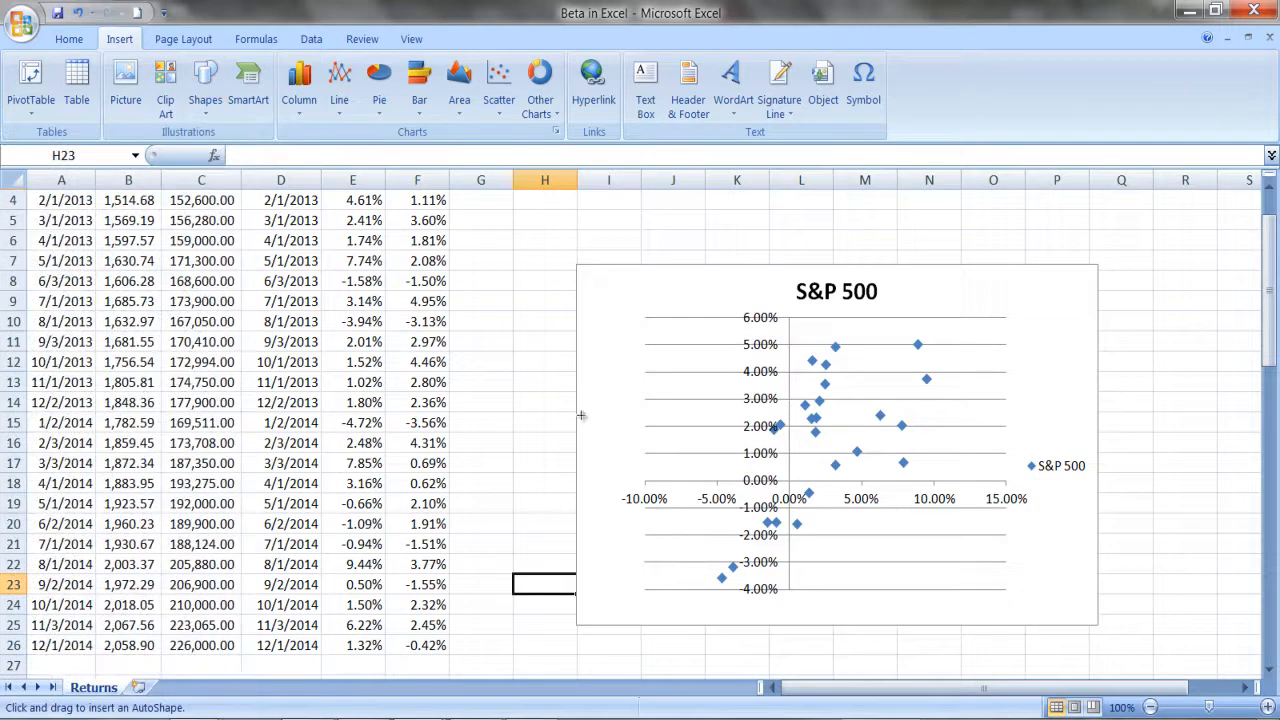
{"action": "mouse_move", "coordinate": [664, 562]}
{"action": "left_mouse_down"}
{"action": "mouse_move", "coordinate": [805, 432]}
{"action": "mouse_move", "coordinate": [891, 397]}
{"action": "mouse_move", "coordinate": [995, 323]}
{"action": "left_mouse_up"}
{"action": "left_click", "coordinate": [368, 86]}
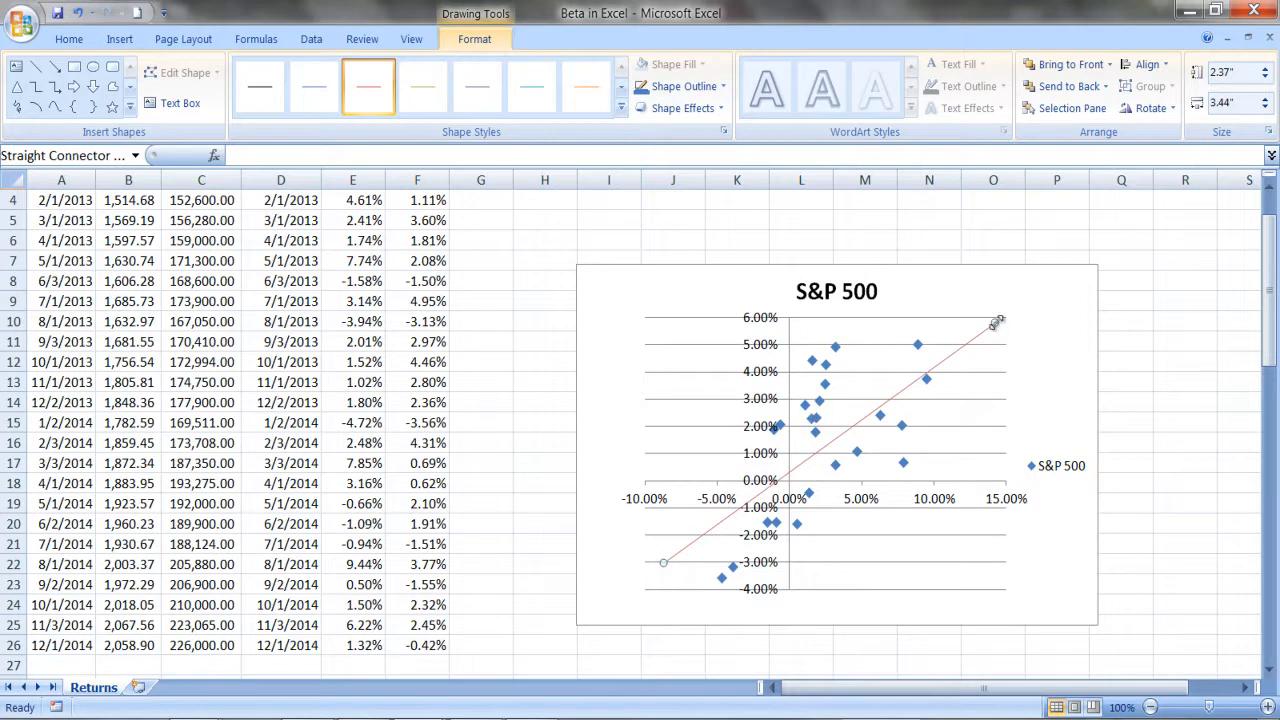
Swing the red line's upper end through a flatter and a steeper slope, ending at about 2.34" high and 3.13" wide through the points.
{"action": "left_click_drag", "start_coordinate": [997, 329], "coordinate": [1036, 433]}
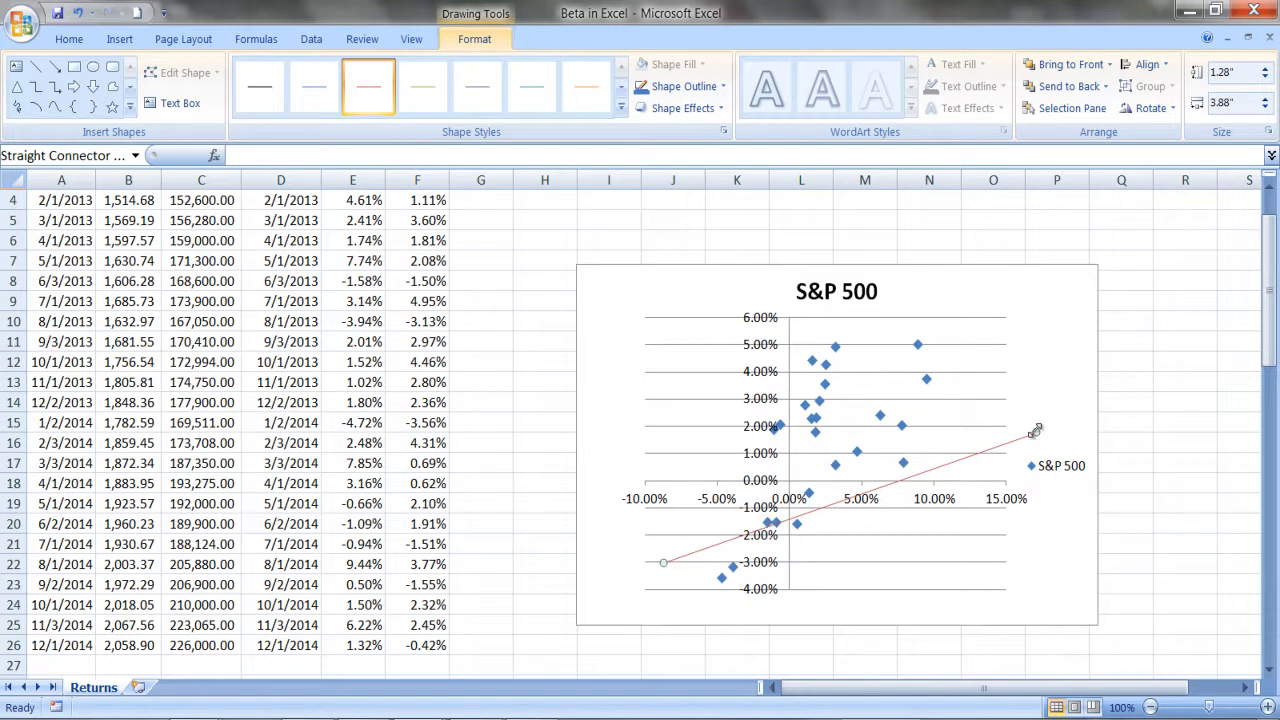
{"action": "left_click_drag", "start_coordinate": [1036, 429], "coordinate": [779, 256]}
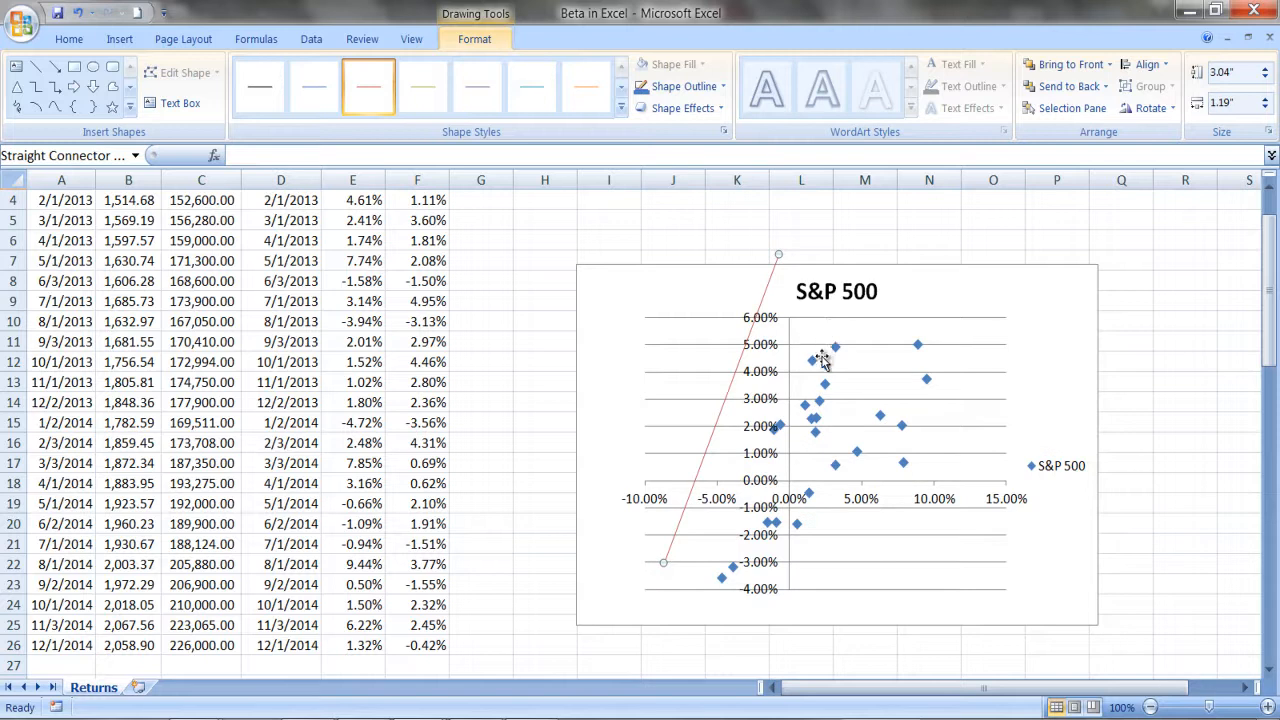
{"action": "left_click_drag", "start_coordinate": [779, 254], "coordinate": [964, 325]}
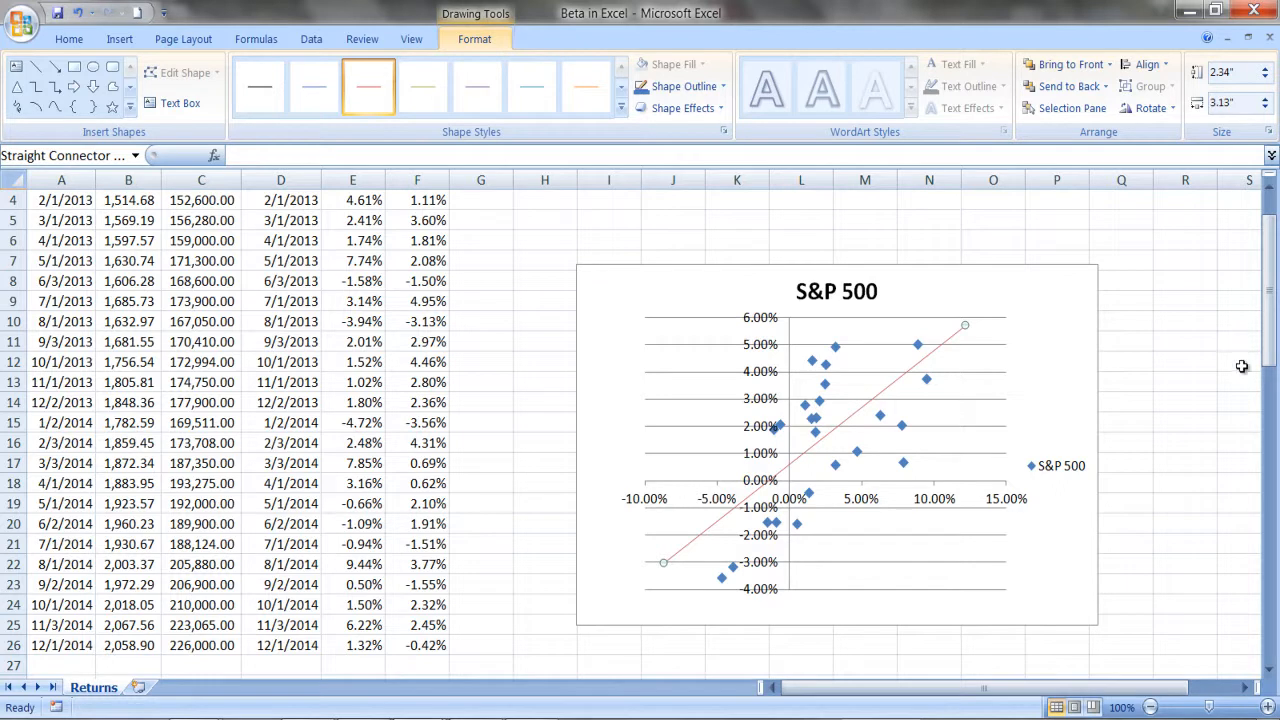
Enter the label Beta in cell D28 below the returns data.
{"action": "left_click_drag", "start_coordinate": [1268, 322], "coordinate": [600, 530]}
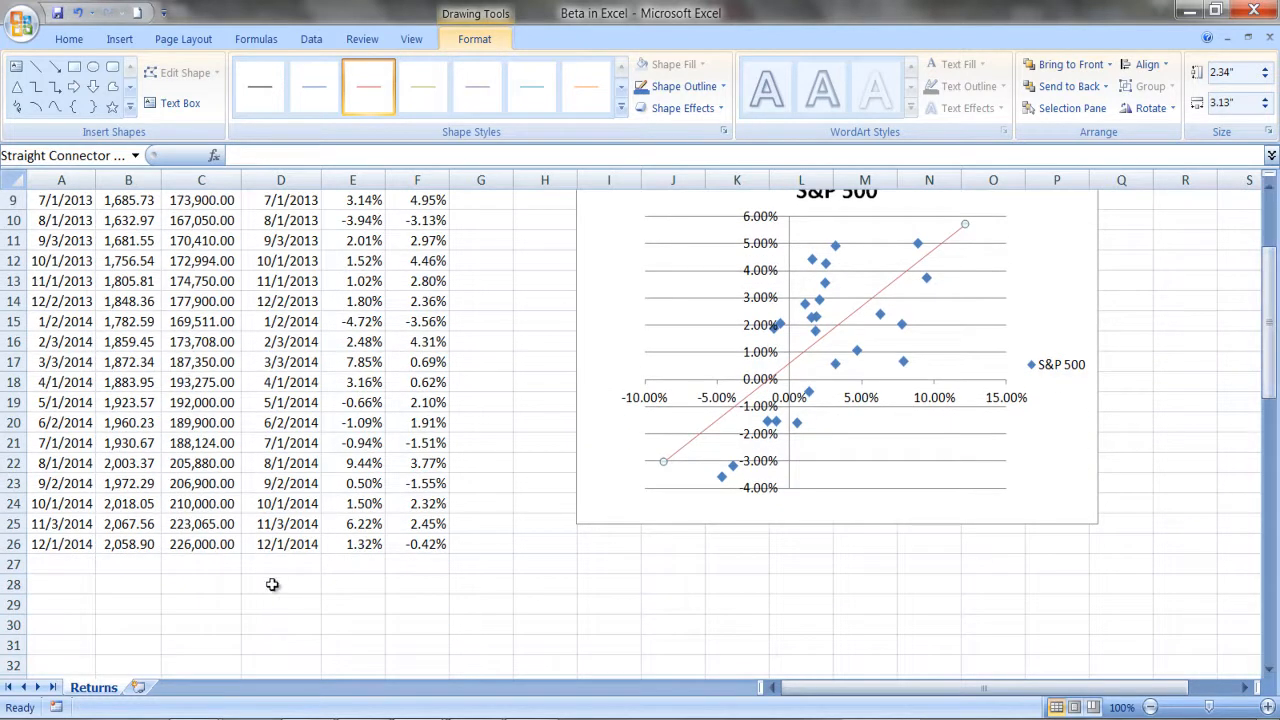
{"action": "left_click", "coordinate": [272, 582]}
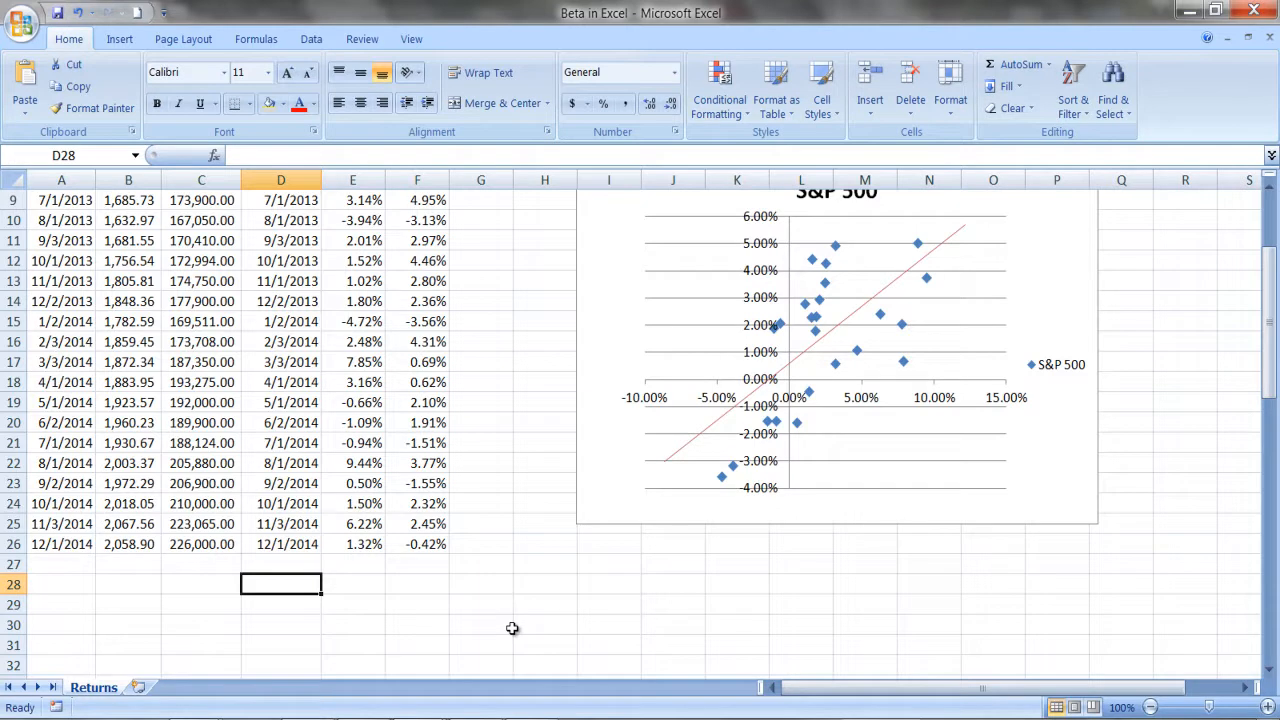
{"action": "type", "text": "Beta"}
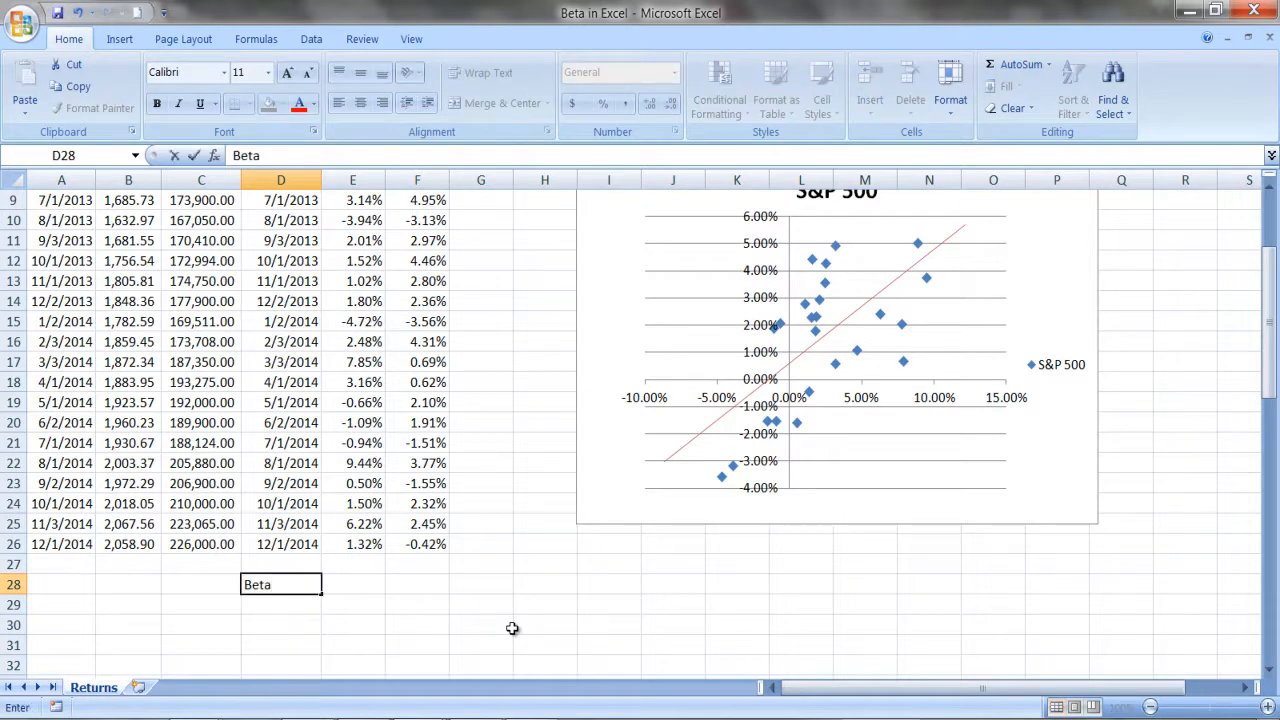
{"action": "key", "text": "Tab"}
Calculate the beta in cell E28 with the formula =slope(e3:e26,f3:f26).
{"action": "type", "text": "="}
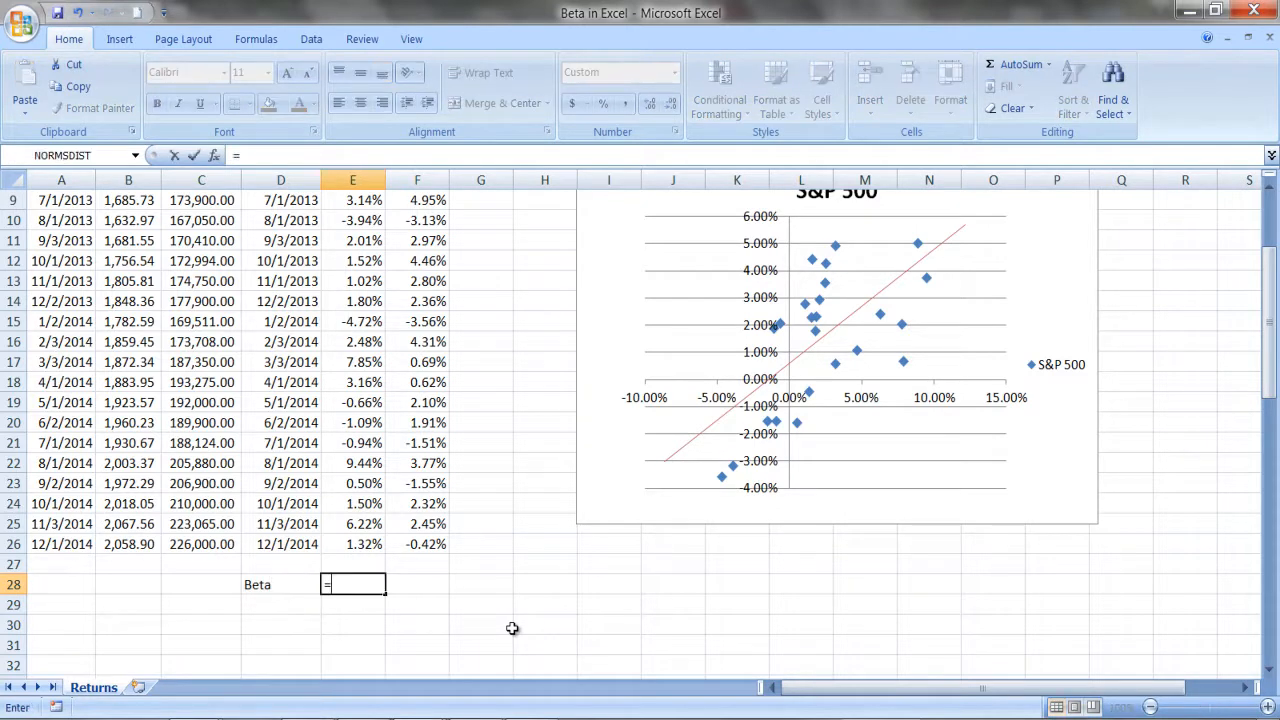
{"action": "type", "text": "slope("}
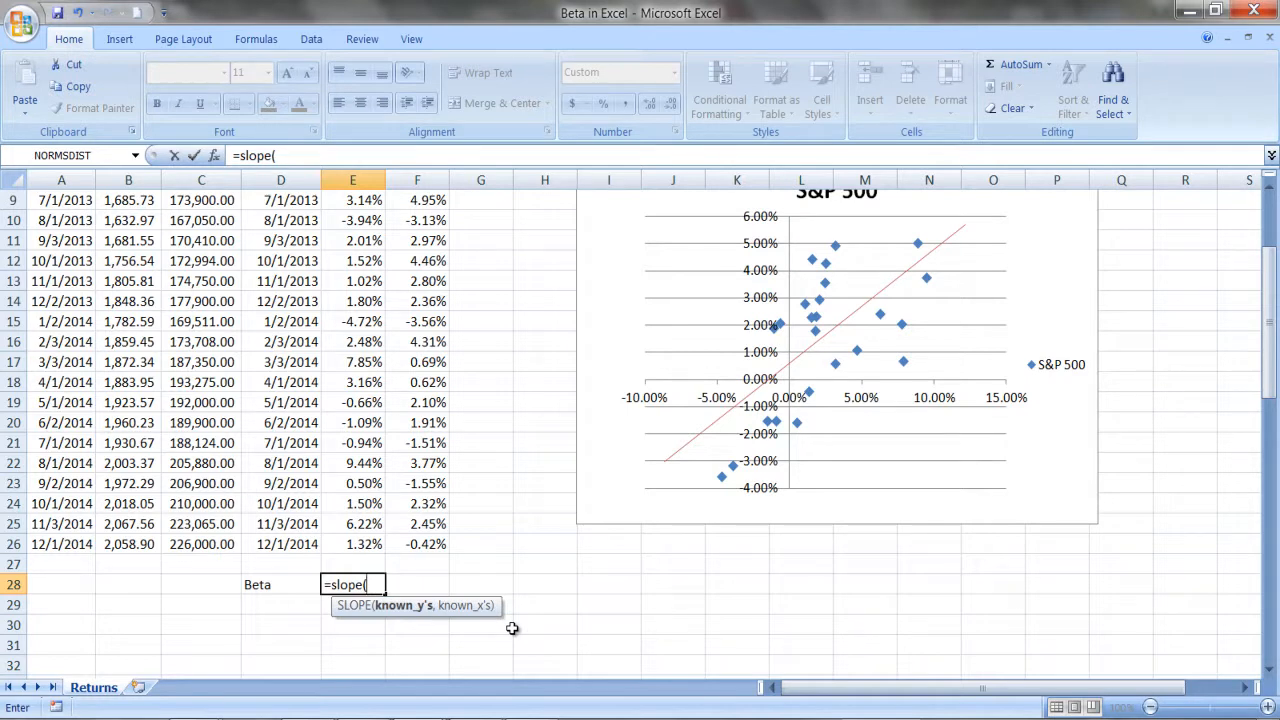
{"action": "type", "text": "e3:e"}
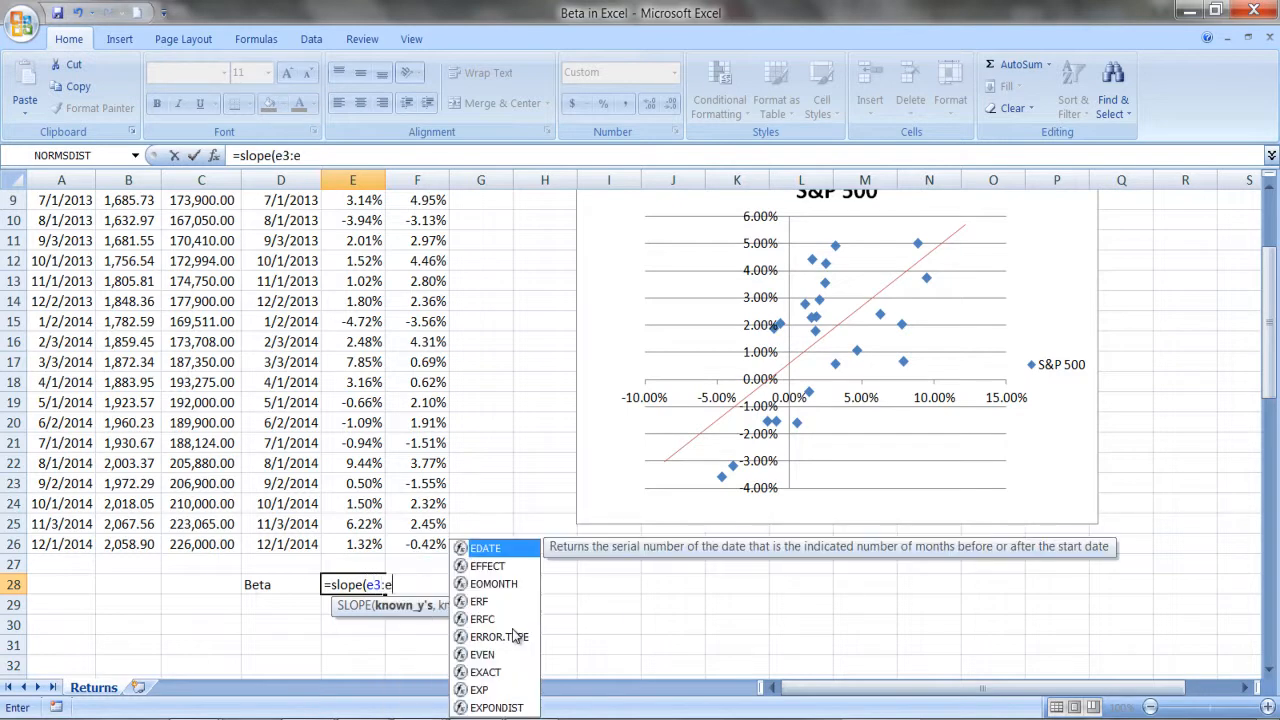
{"action": "type", "text": "26,"}
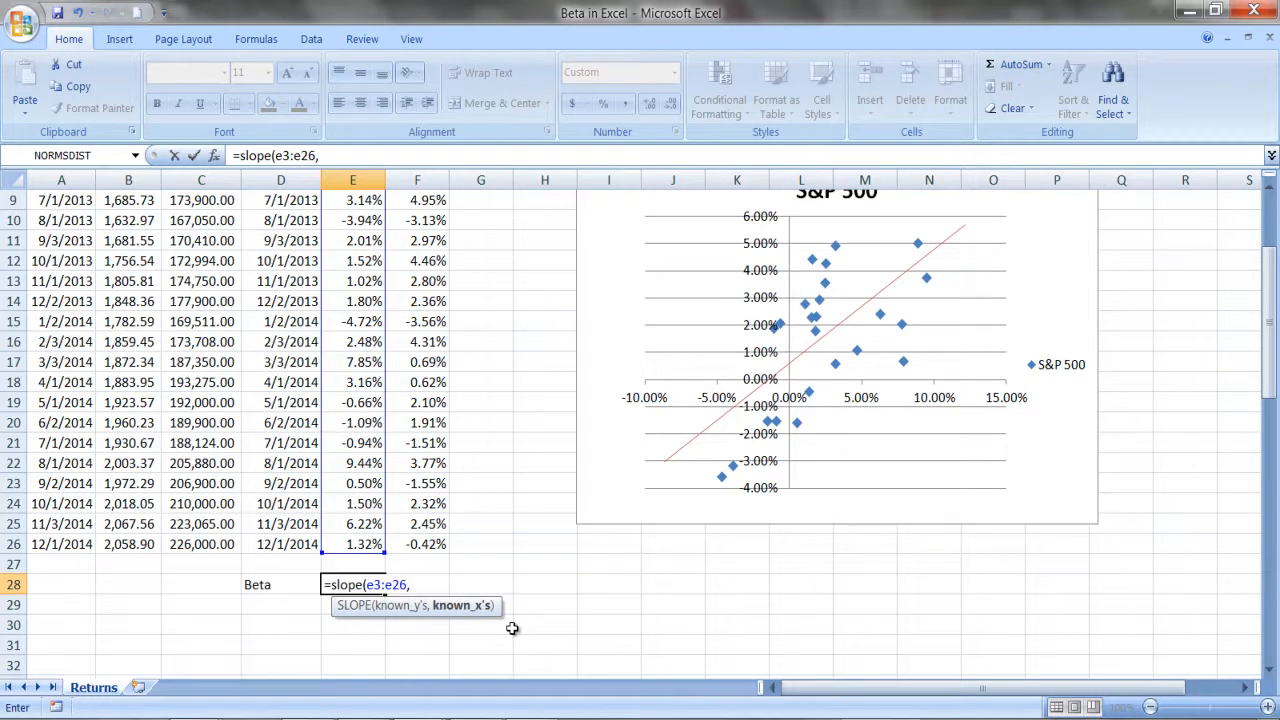
{"action": "type", "text": "f3:f26)"}
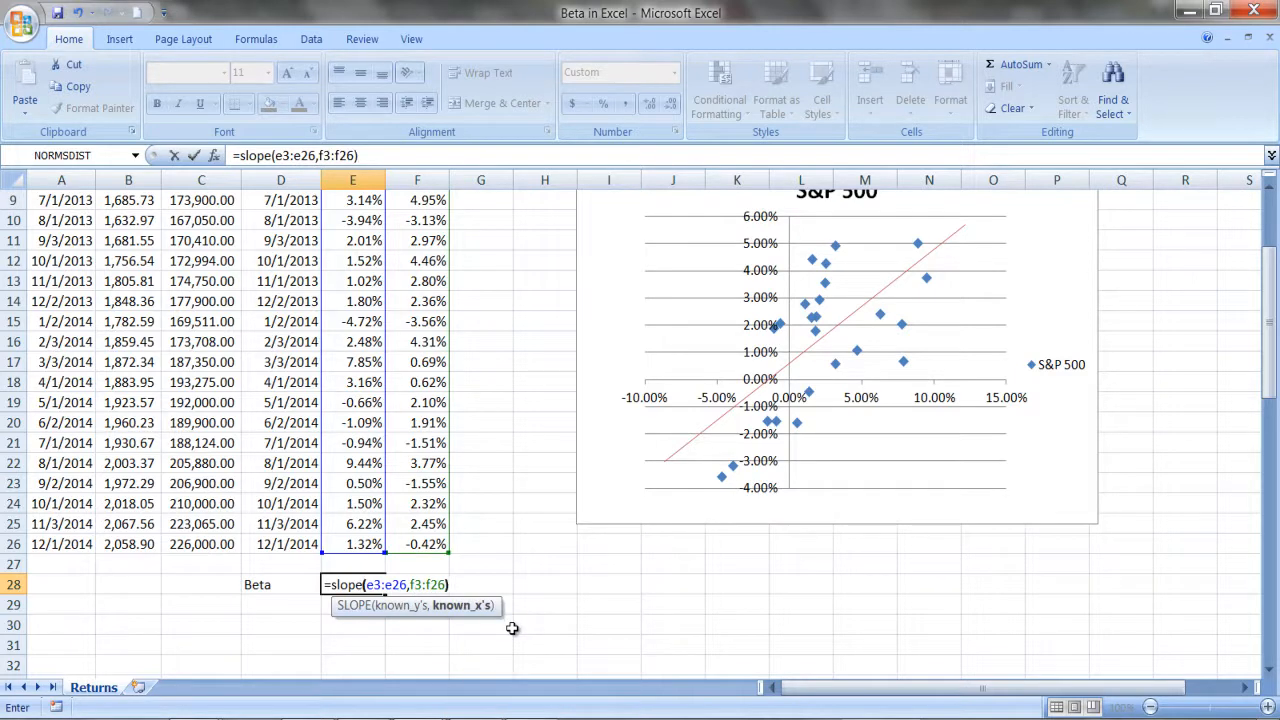
{"action": "key", "text": "Return"}
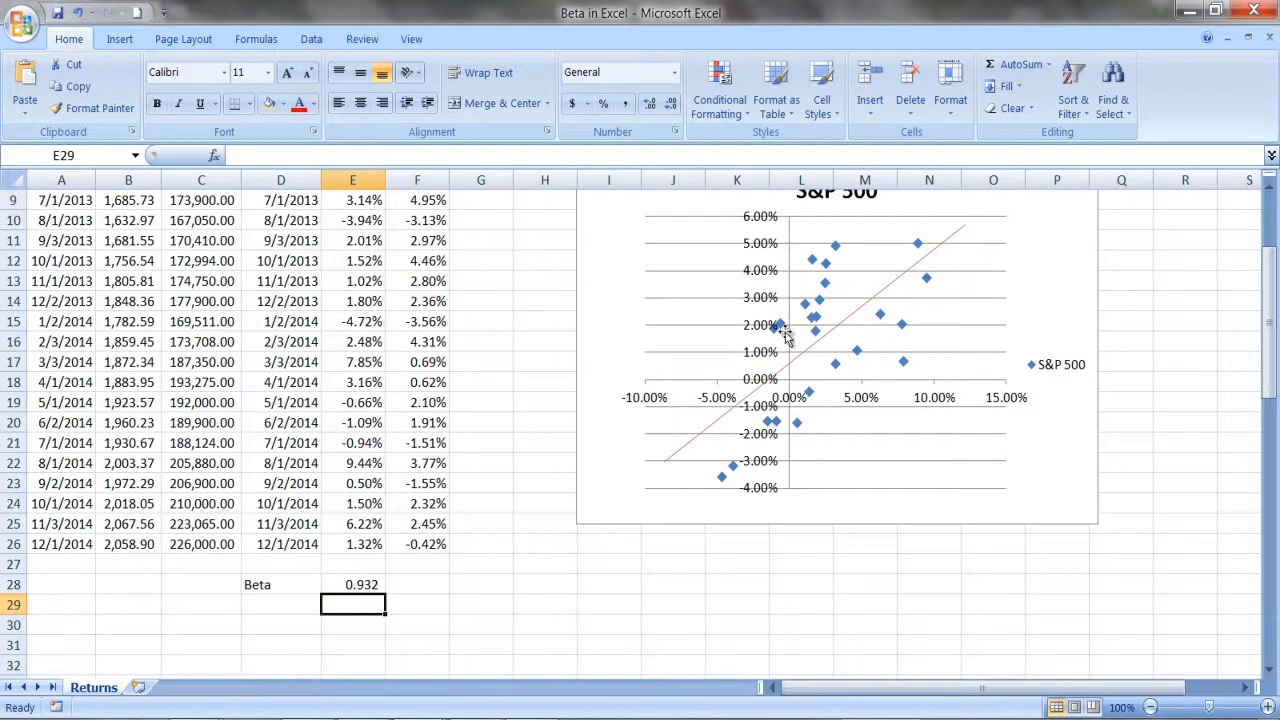
Check the published beta on the BRK-A Summary page in Yahoo Finance and return to the Beta in Excel workbook.
{"action": "left_click_drag", "start_coordinate": [1272, 293], "coordinate": [1272, 265]}
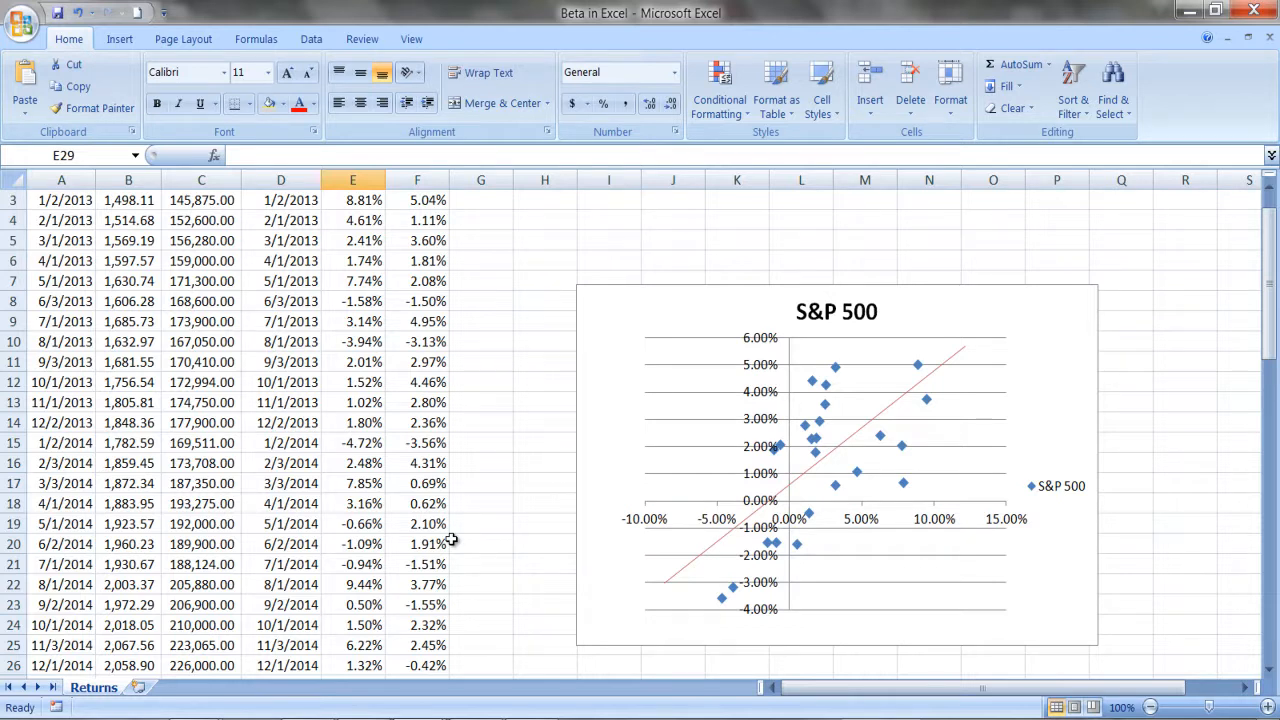
{"action": "key", "text": "alt+Tab"}
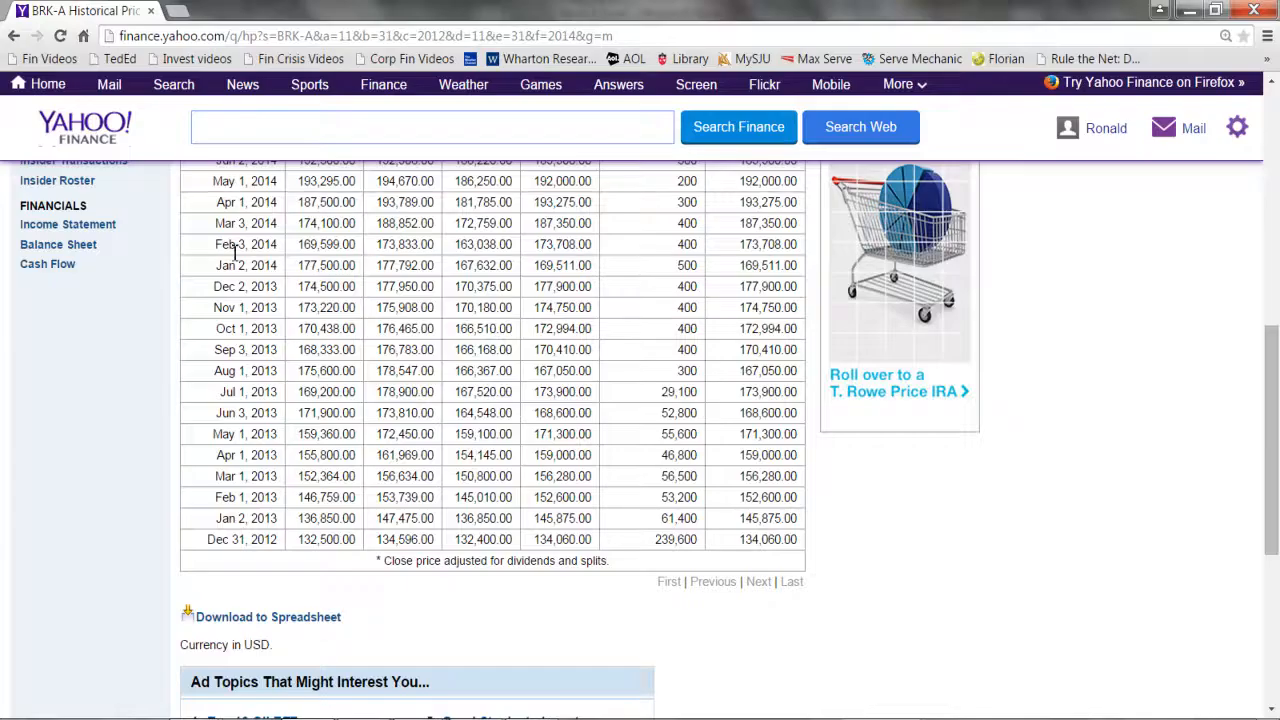
{"action": "scroll", "coordinate": [194, 275], "scroll_direction": "up", "scroll_amount": 7}
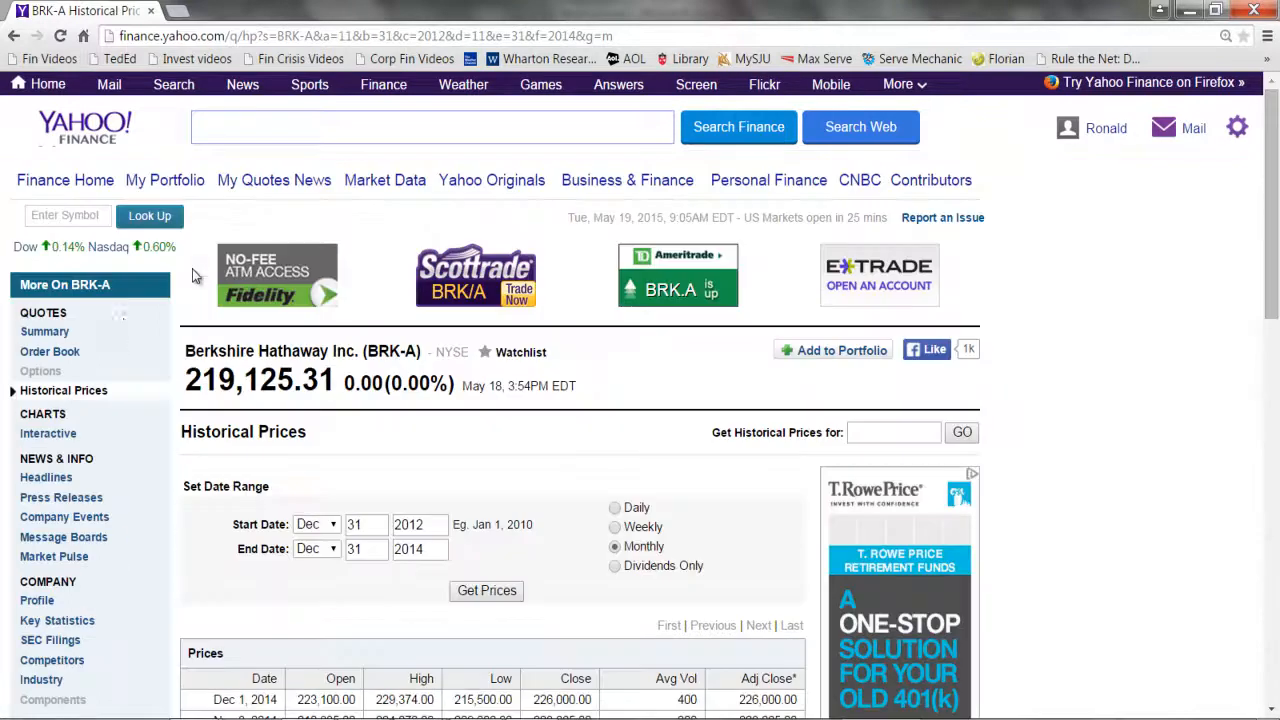
{"action": "left_click", "coordinate": [52, 333]}
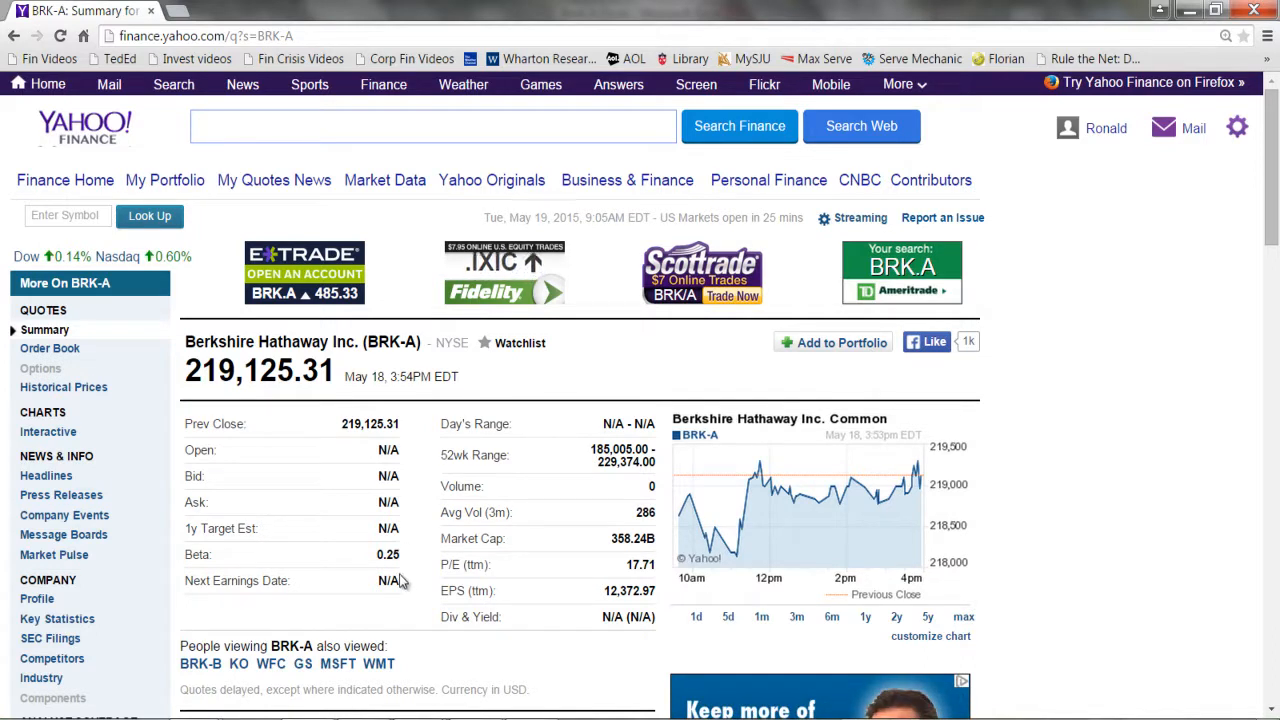
{"action": "left_click", "coordinate": [420, 719]}
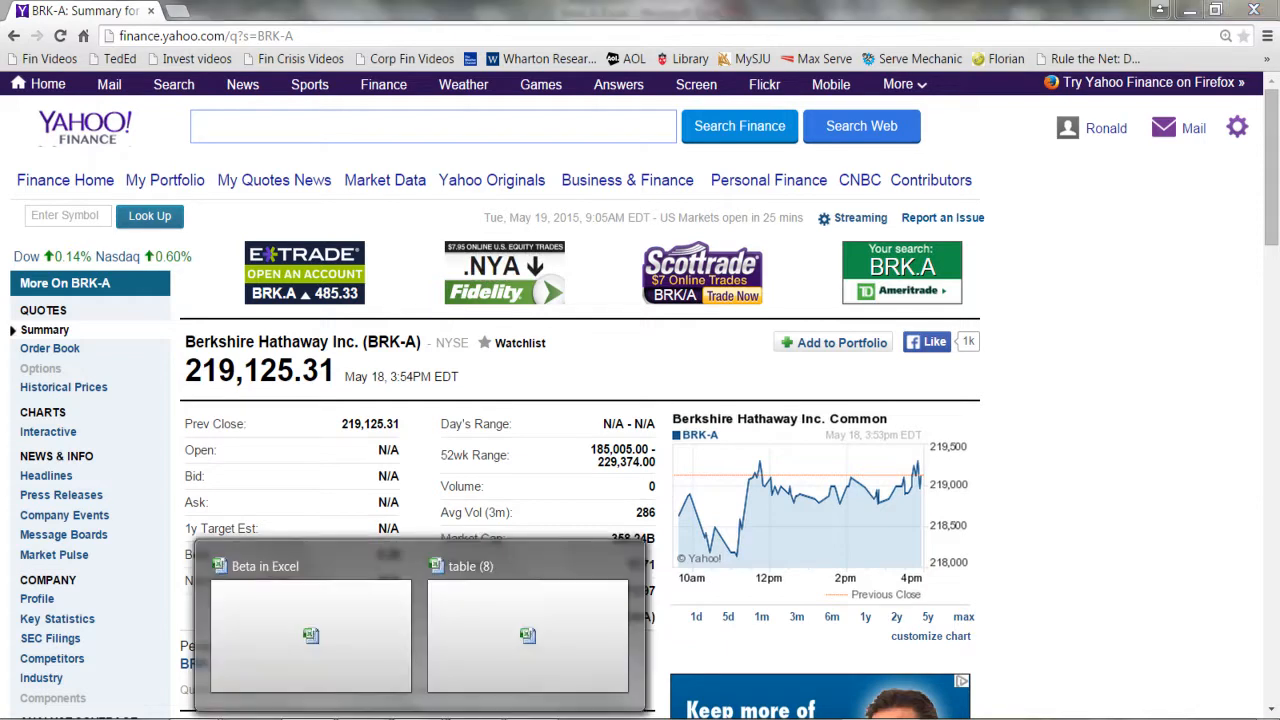
{"action": "left_click", "coordinate": [366, 657]}
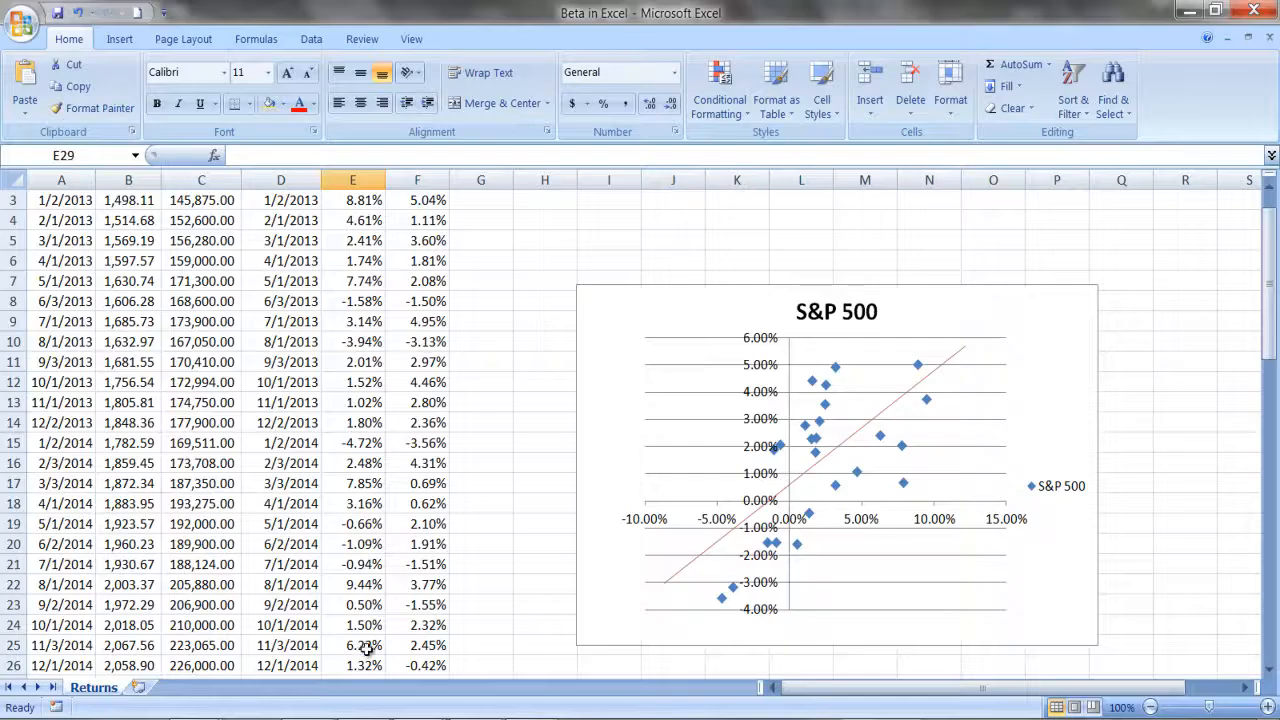